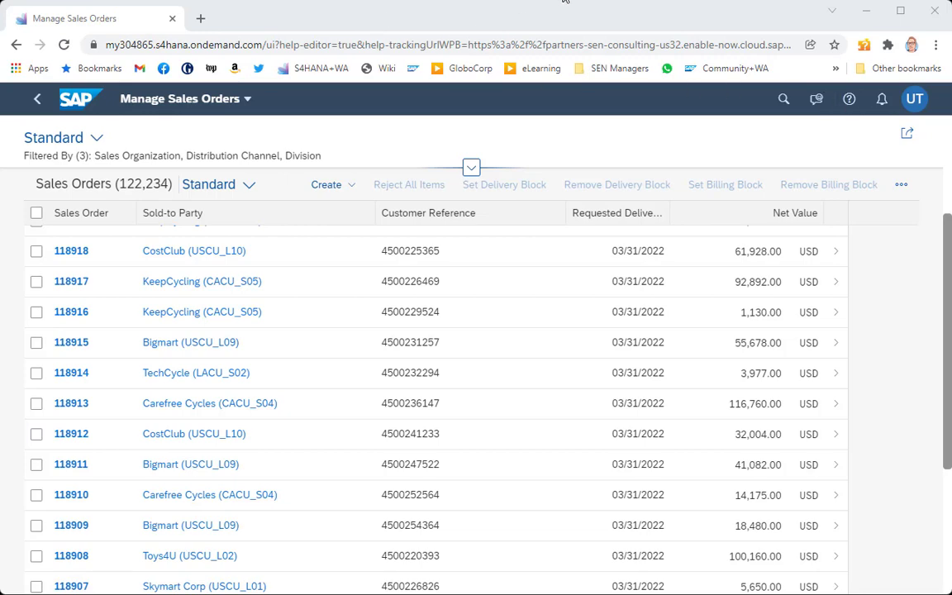
# - Preview the start page of the Sales Orders for Export Customers tour in the What's New help, and close it
pyautogui.click(848, 99)
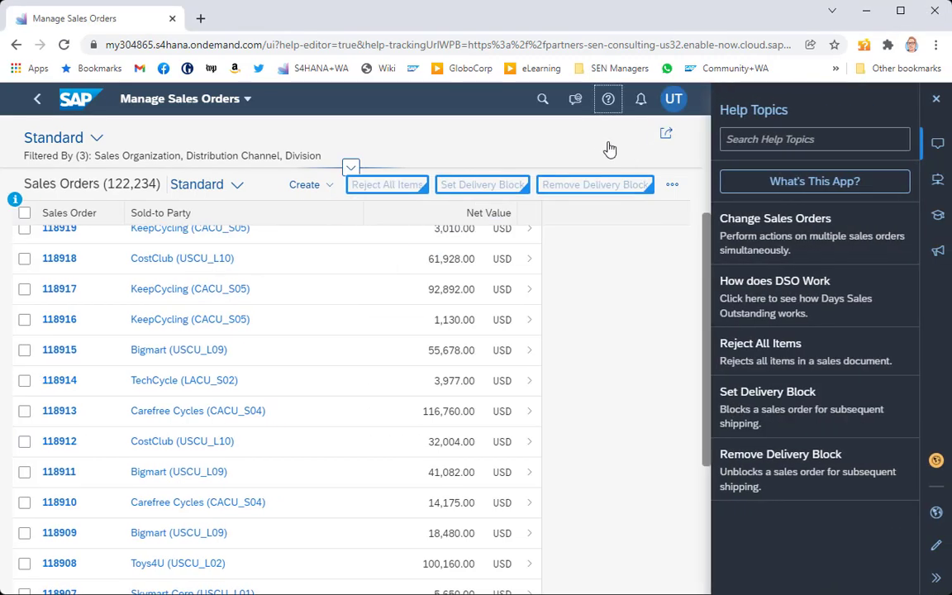
pyautogui.click(939, 253)
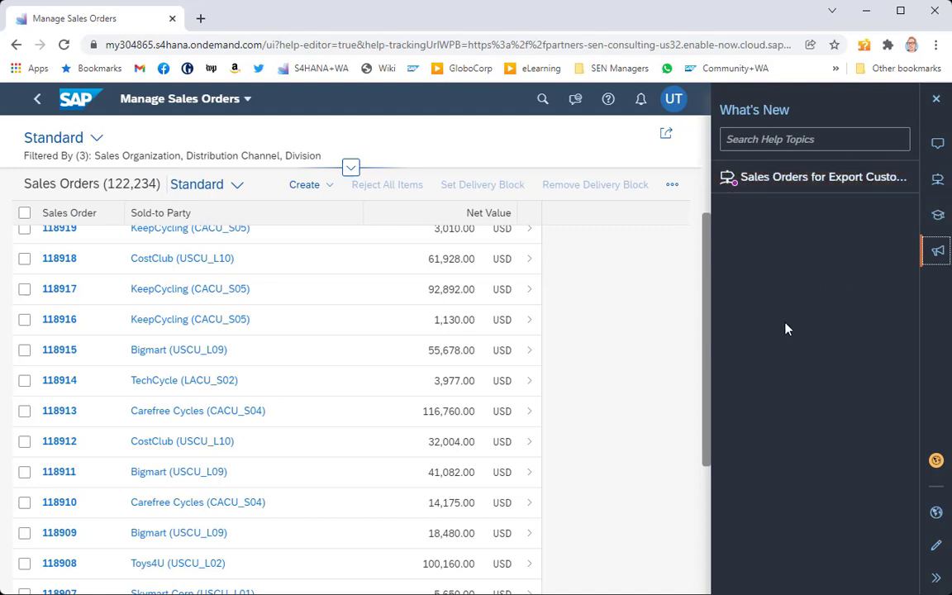
pyautogui.click(793, 178)
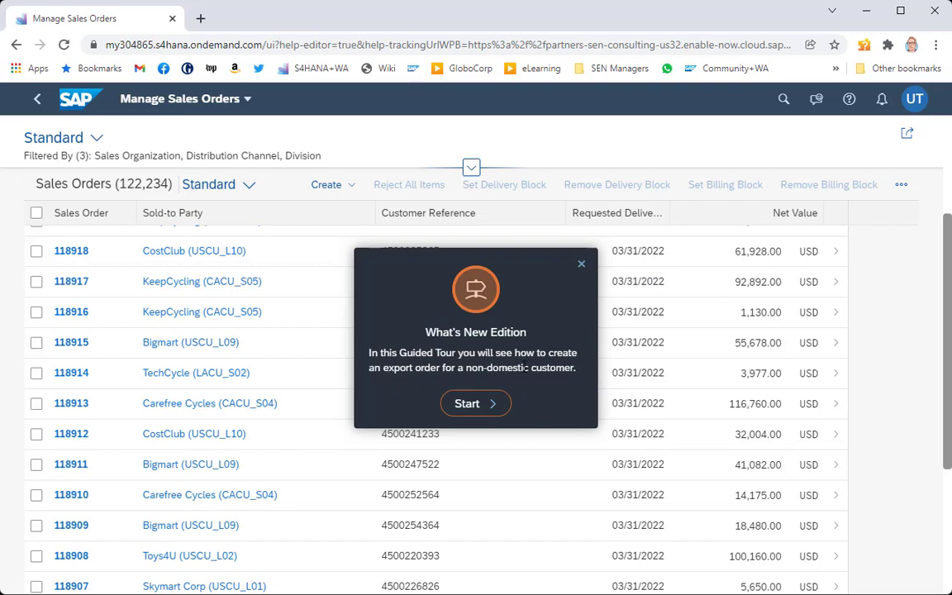
pyautogui.moveTo(424, 332); pyautogui.dragTo(532, 337)
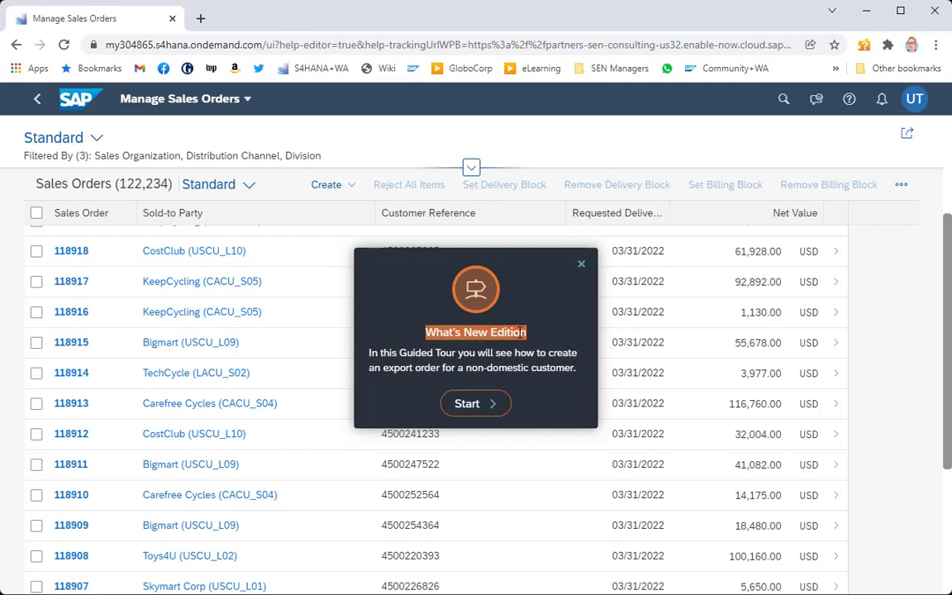
pyautogui.click(530, 334)
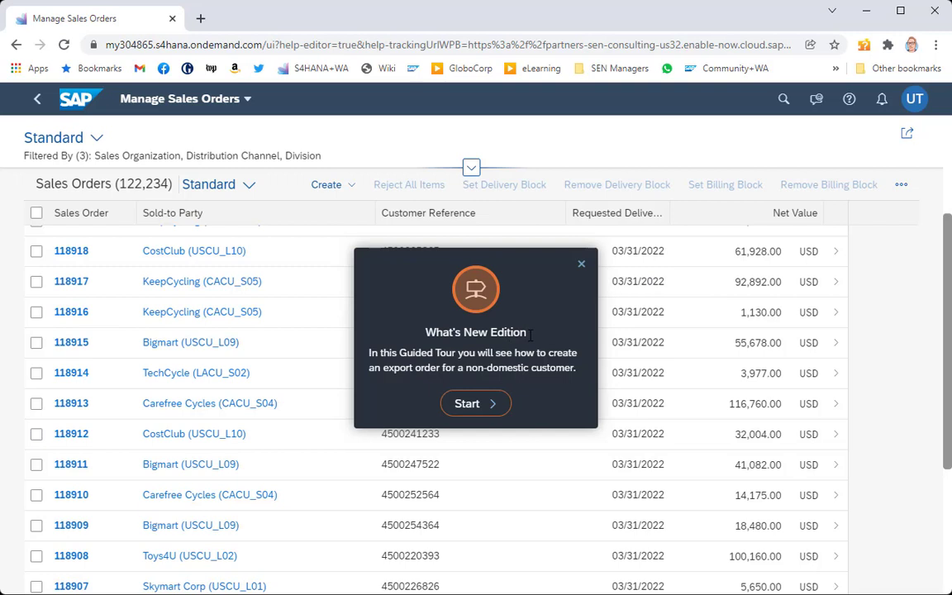
pyautogui.click(580, 266)
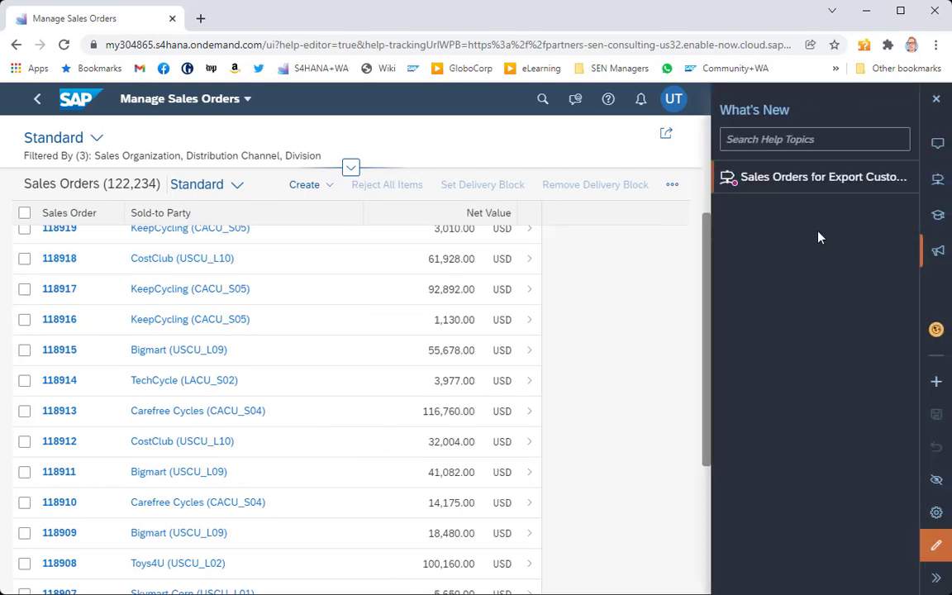
# - Show the What's New export customers tour in the Manager workspace and examine the "!whatsnew" suffix in its project name
pyautogui.click(833, 178)
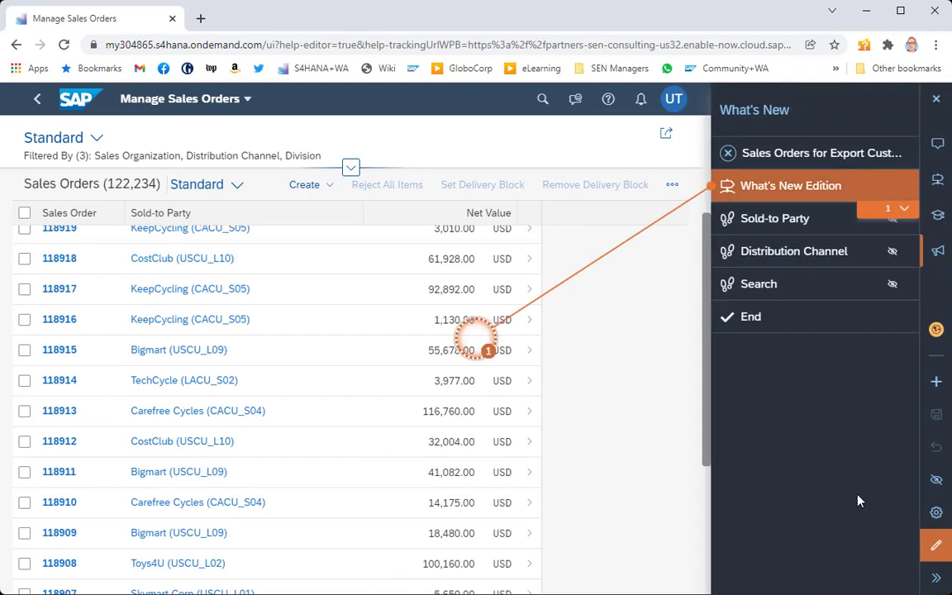
pyautogui.click(937, 519)
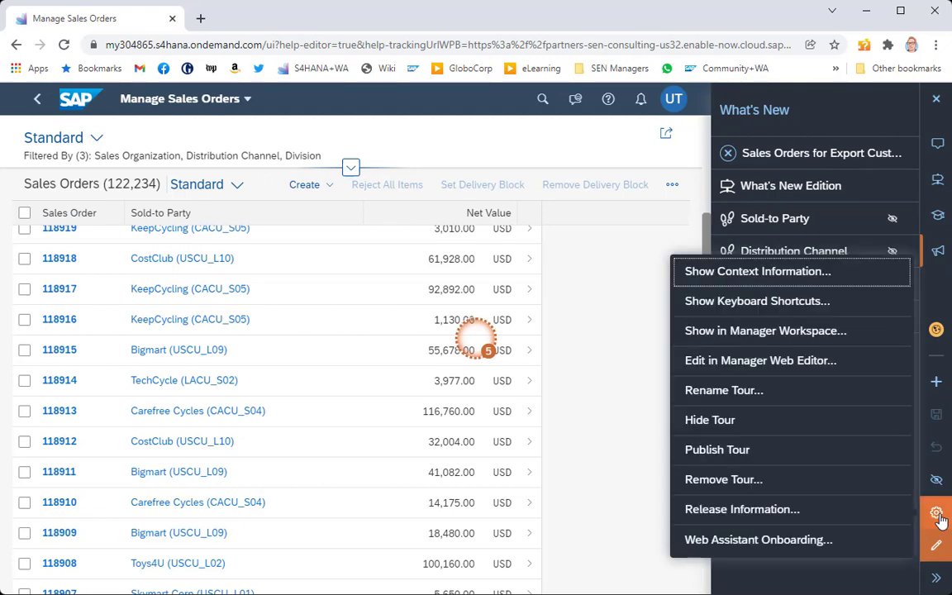
pyautogui.click(818, 339)
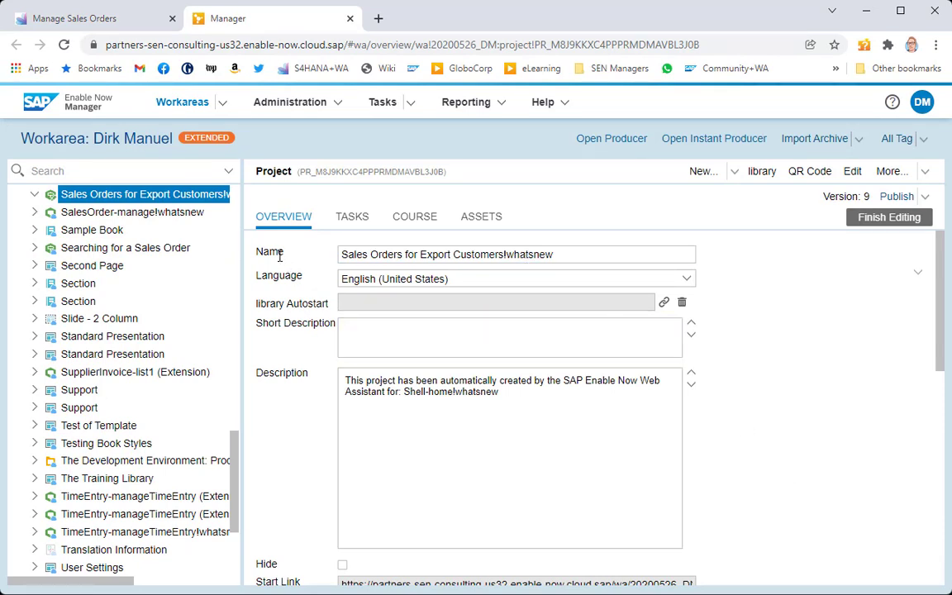
pyautogui.moveTo(341, 253); pyautogui.dragTo(569, 257)
pyautogui.click(569, 257)
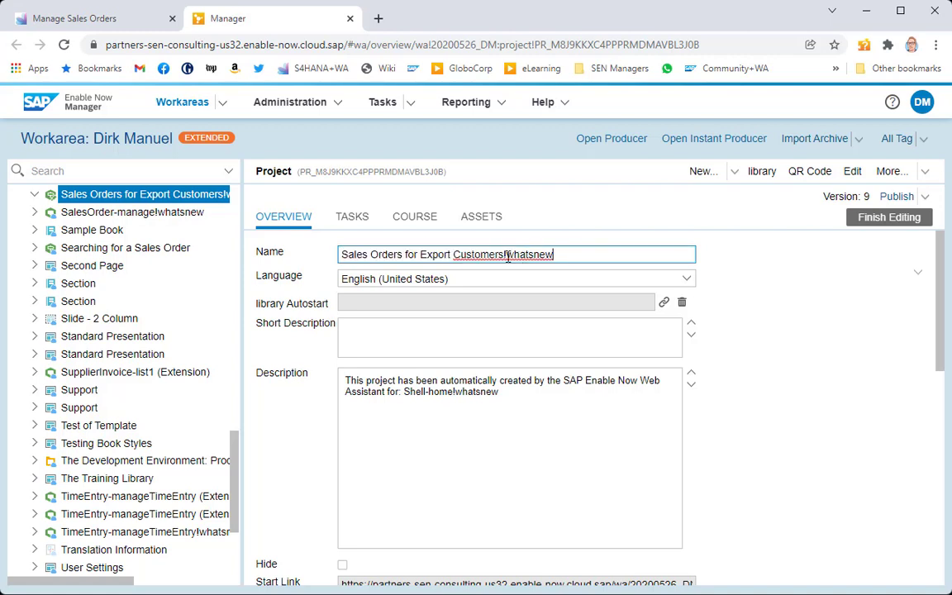
pyautogui.click(506, 255)
pyautogui.moveTo(506, 255); pyautogui.dragTo(567, 254)
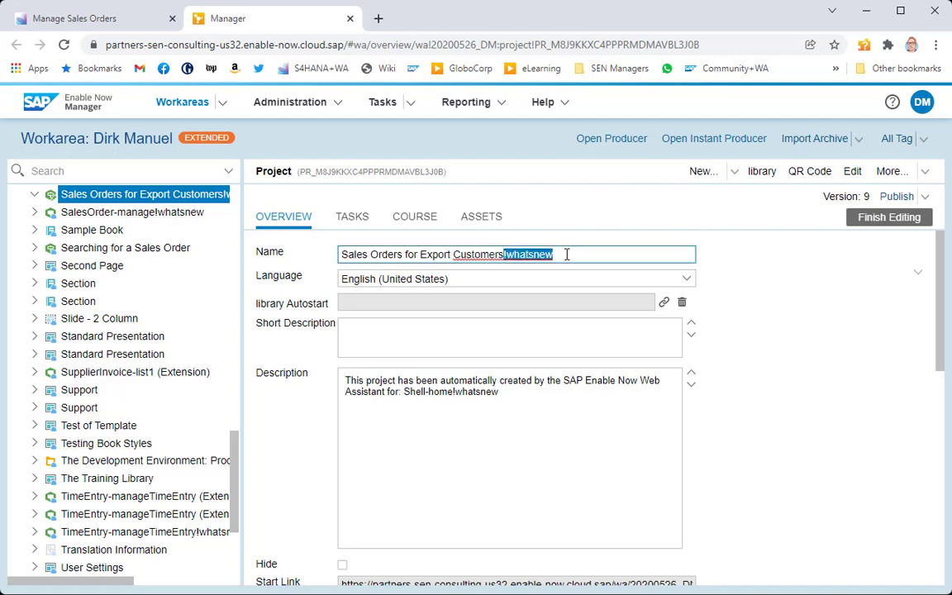
pyautogui.click(567, 255)
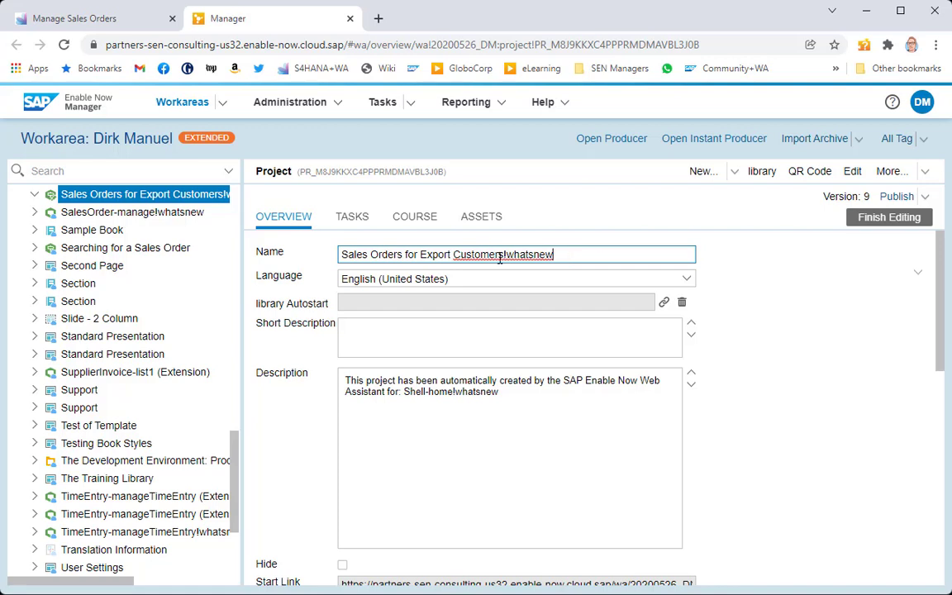
pyautogui.moveTo(503, 254); pyautogui.dragTo(618, 252)
pyautogui.click(758, 351)
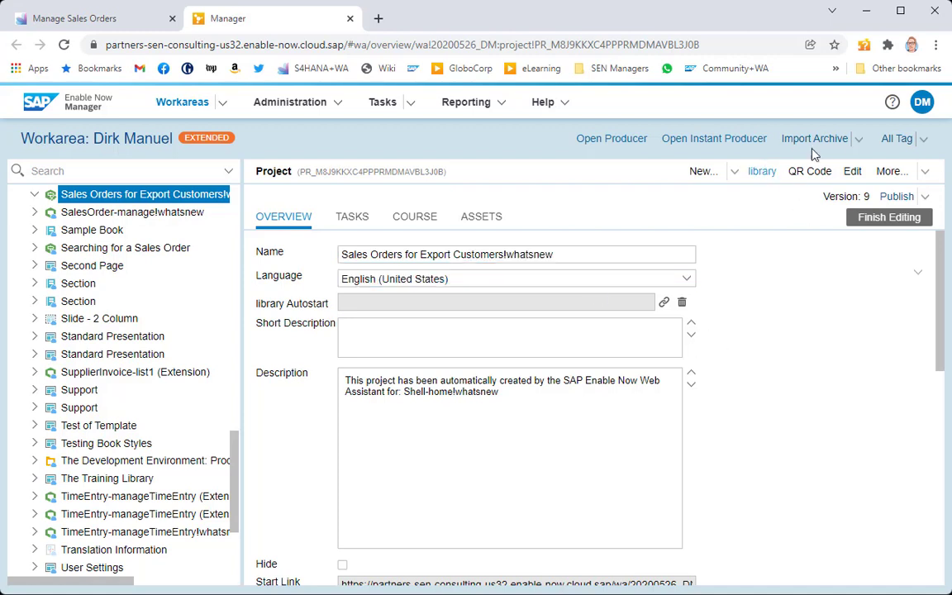
# - Examine the context names of steps 2 and 3 in the project's web editor, and close the editor and Manager
pyautogui.click(855, 172)
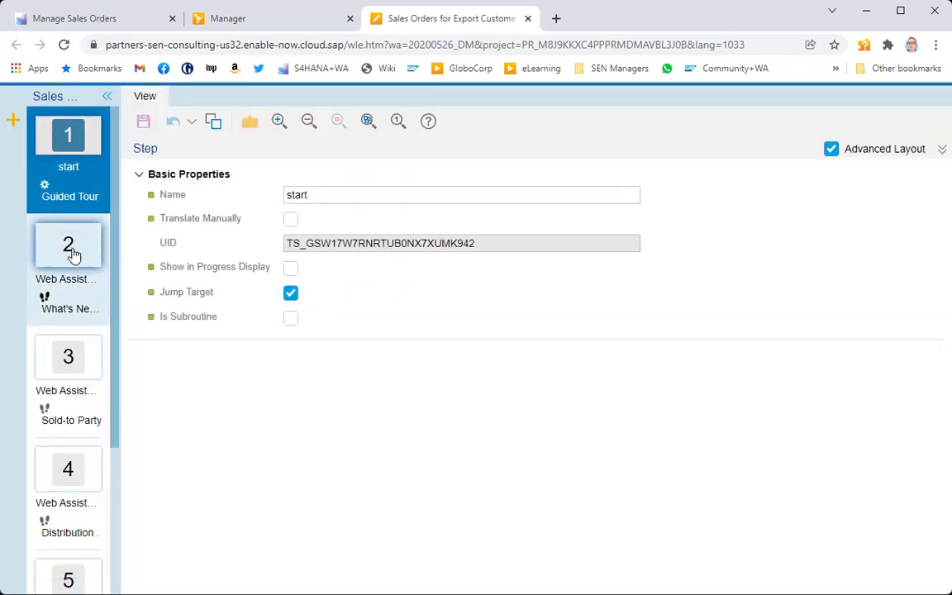
pyautogui.click(73, 254)
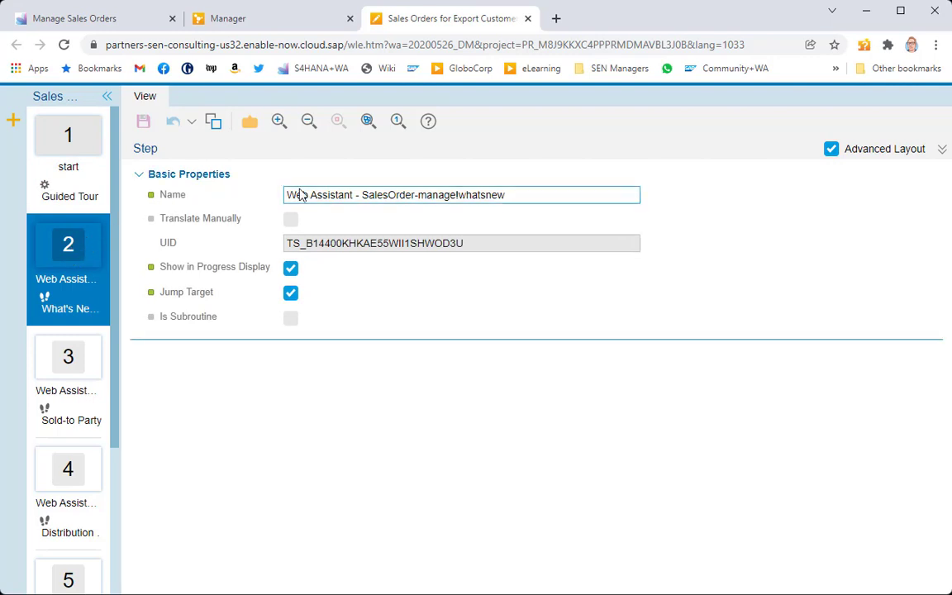
pyautogui.moveTo(457, 195); pyautogui.dragTo(558, 196)
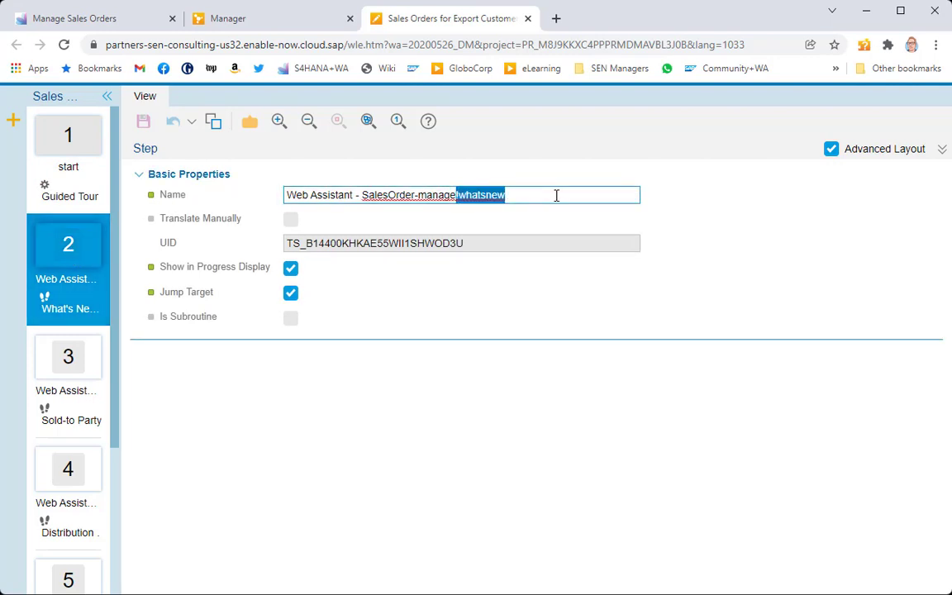
pyautogui.click(55, 368)
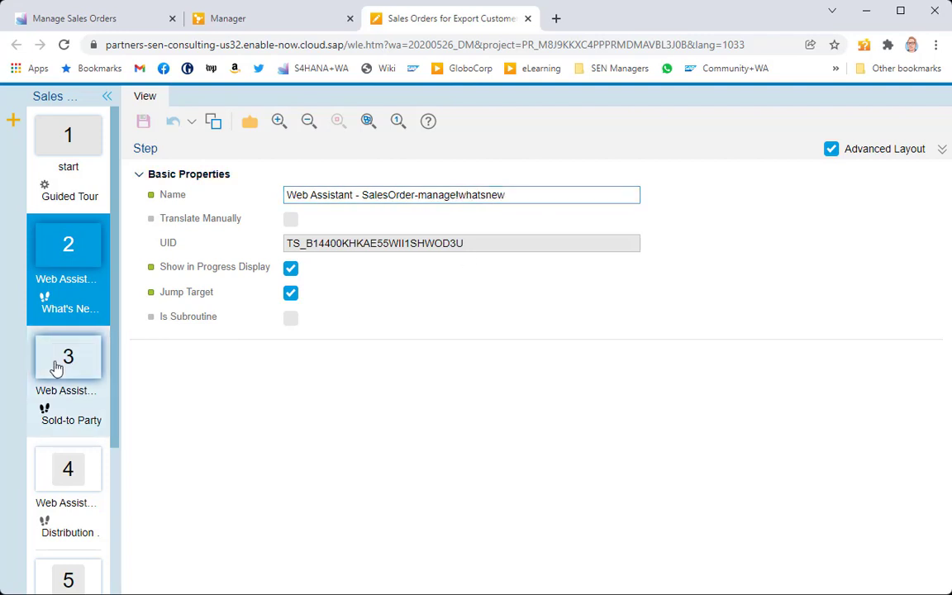
pyautogui.doubleClick(457, 195)
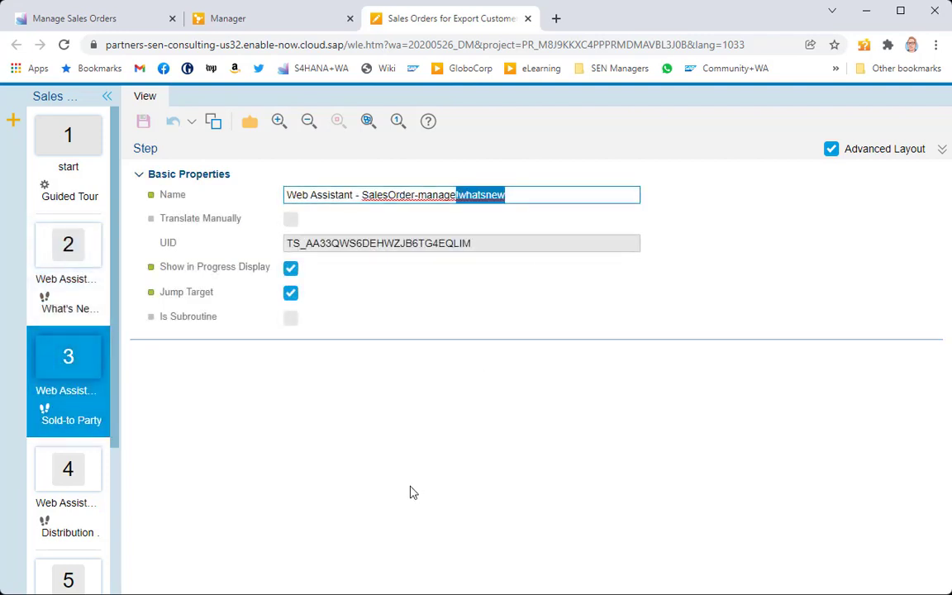
pyautogui.click(717, 270)
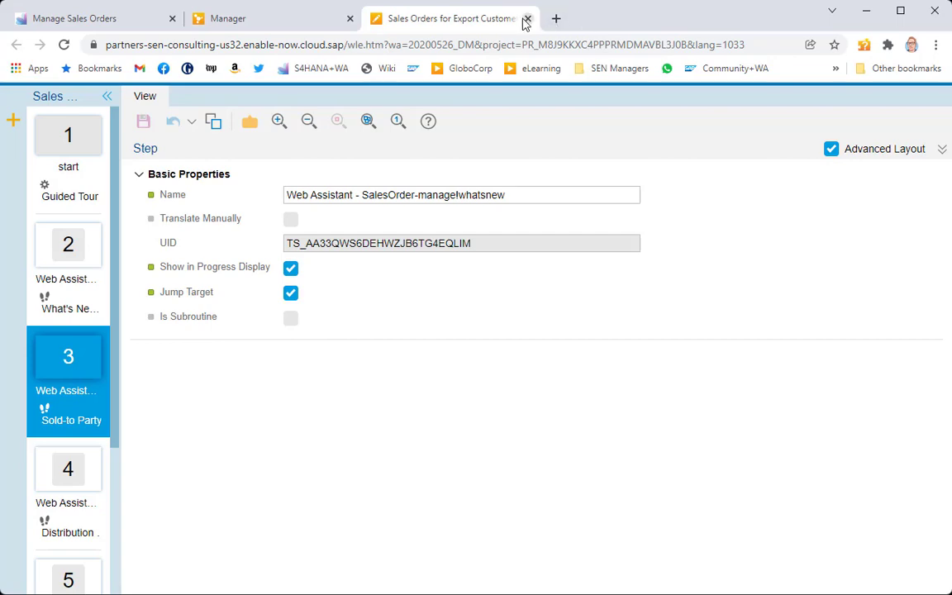
pyautogui.click(526, 18)
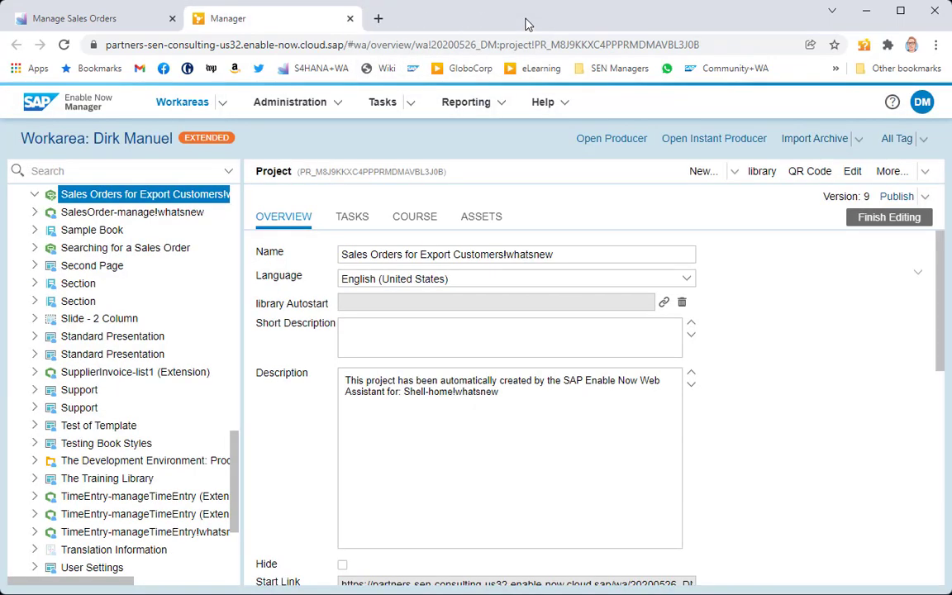
pyautogui.click(351, 18)
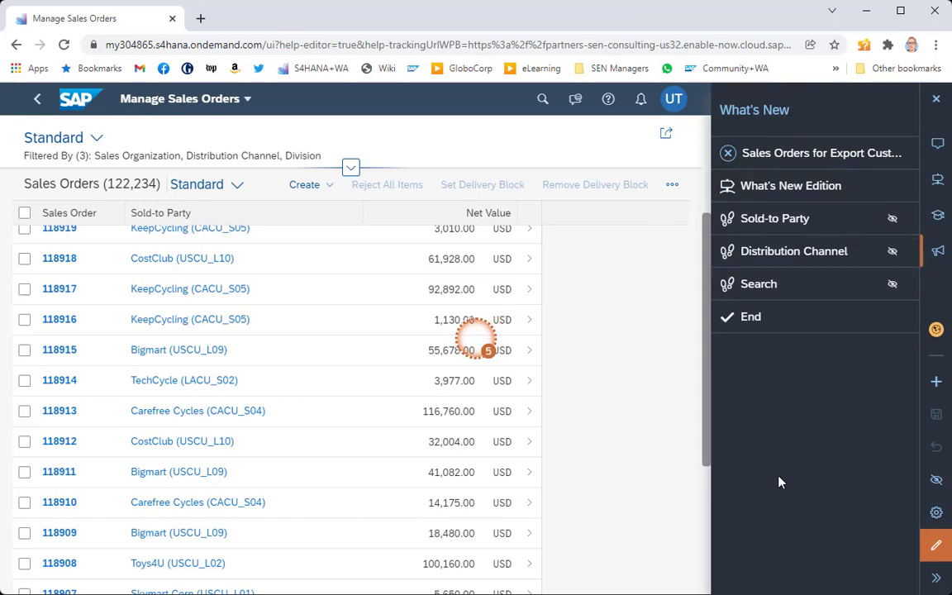
# - Remove the Sales Orders for Export Customers tour from the What's New content
pyautogui.click(936, 513)
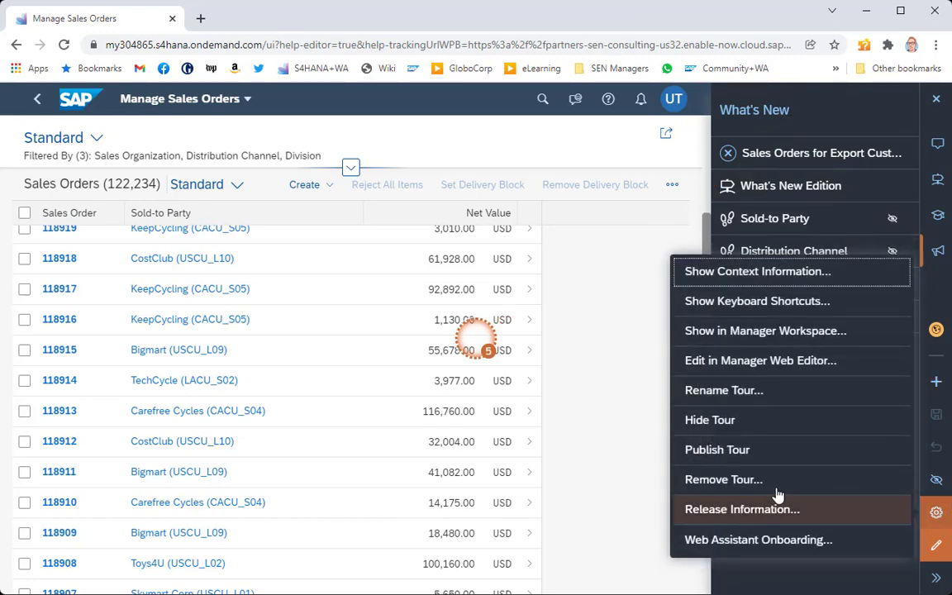
pyautogui.click(748, 483)
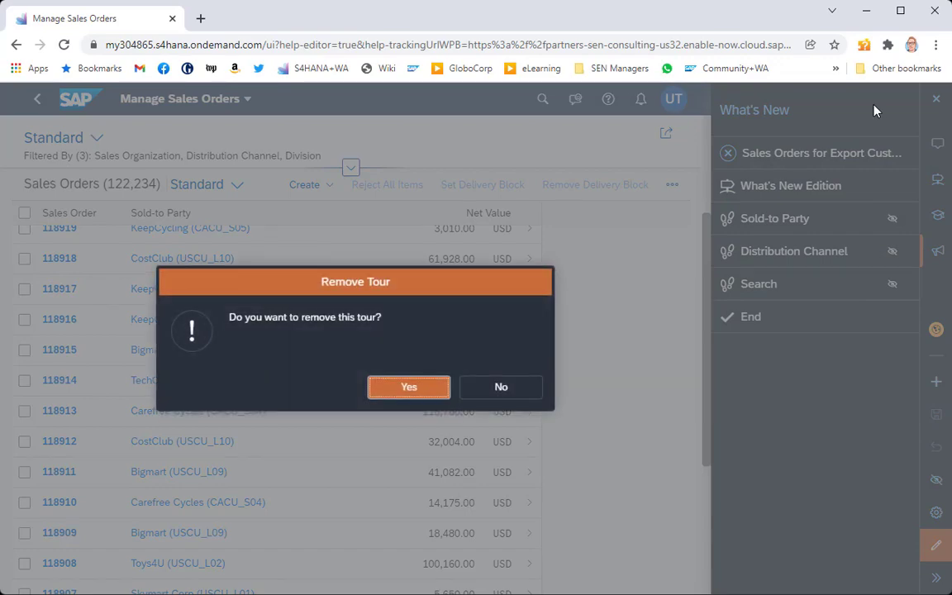
pyautogui.click(411, 387)
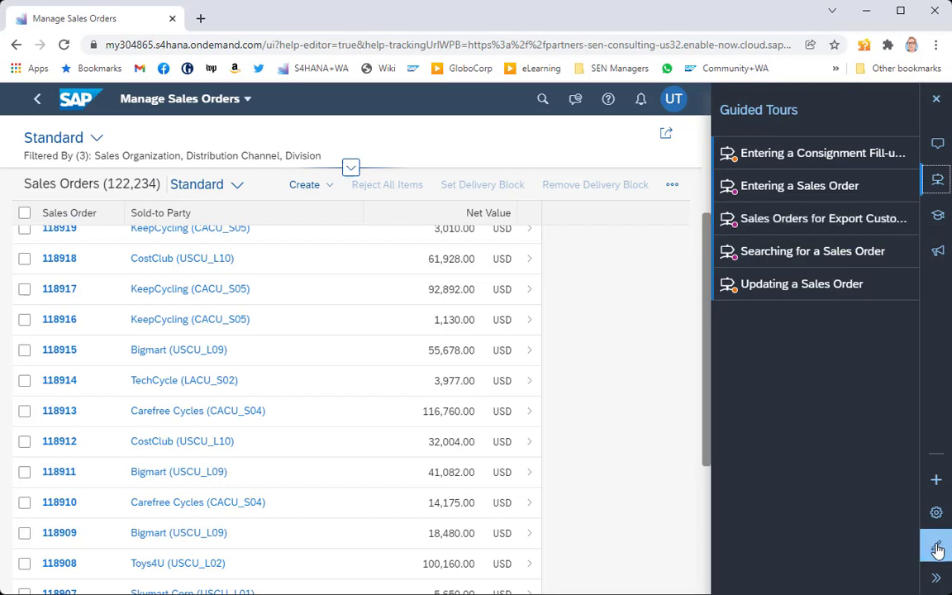
# - Preview the start page of the Sales Orders for Export Customers tour in Guided Tours, and close it
pyautogui.click(782, 219)
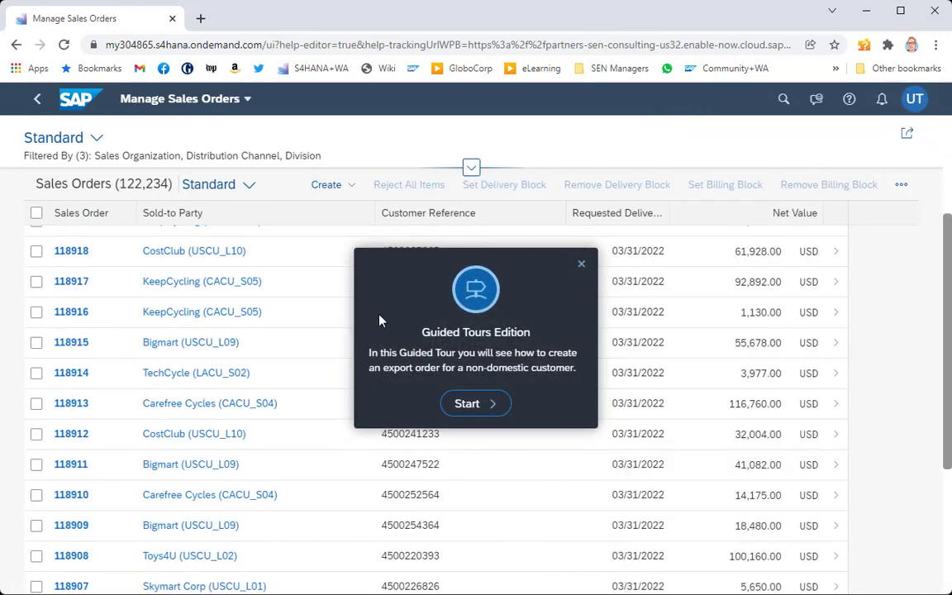
pyautogui.moveTo(419, 339); pyautogui.dragTo(533, 334)
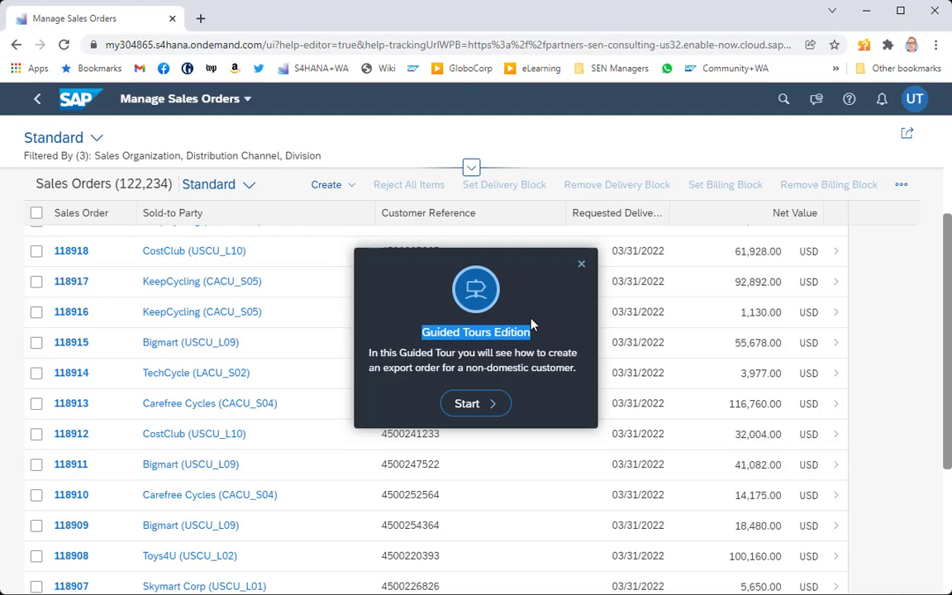
pyautogui.click(581, 266)
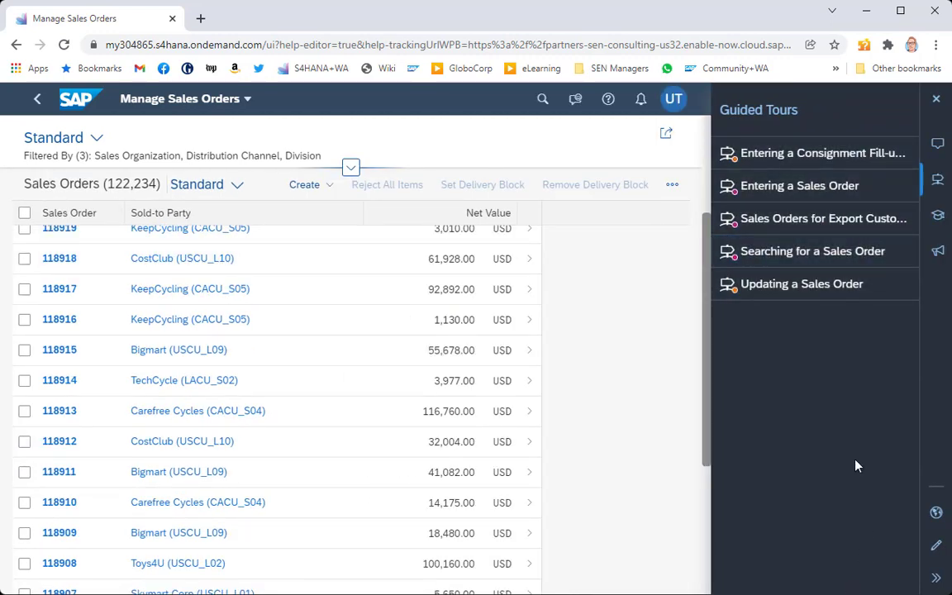
# - Show the Guided Tours version of the export customers tour in the Manager workspace, highlight its project ID, and close Manager
pyautogui.click(803, 220)
pyautogui.click(938, 550)
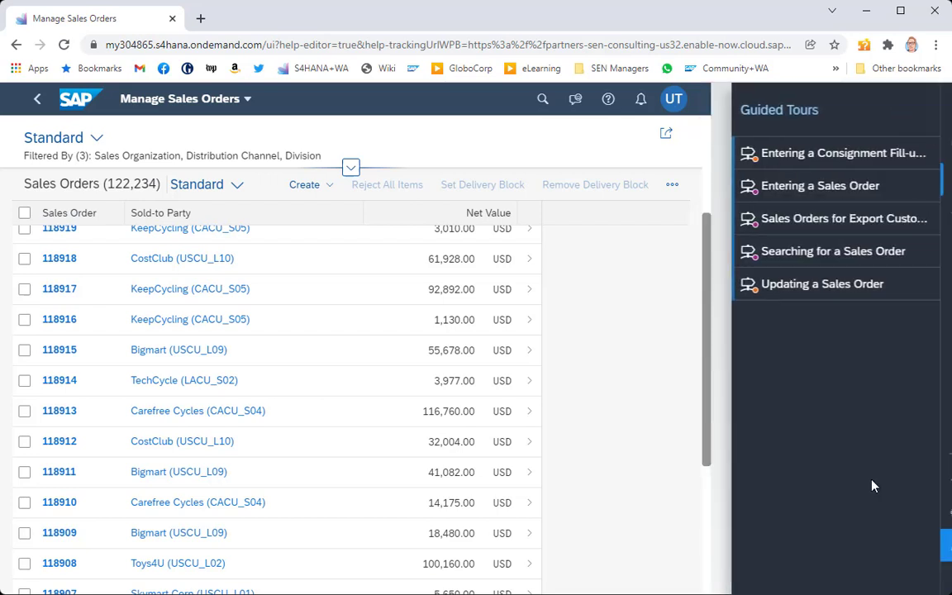
pyautogui.click(779, 221)
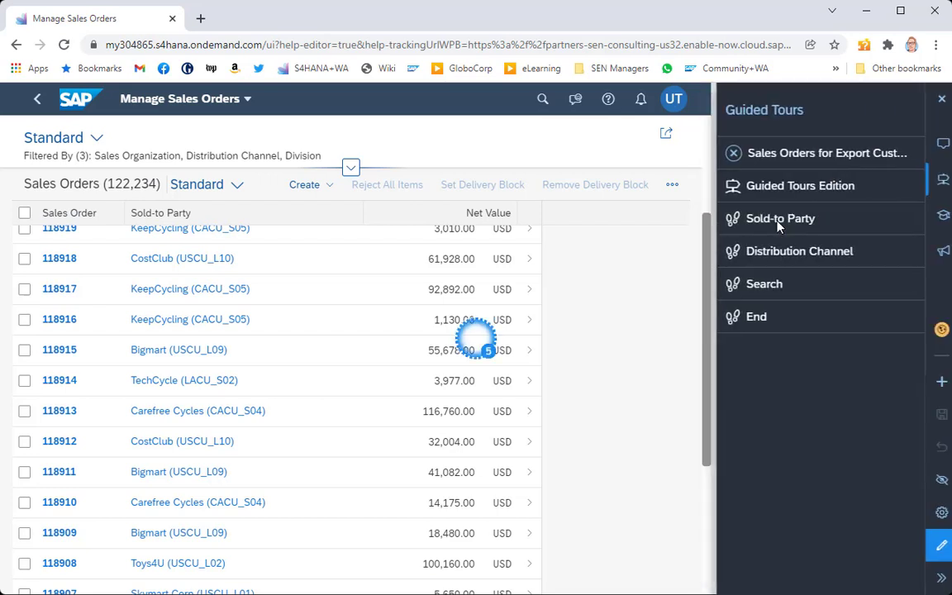
pyautogui.click(936, 514)
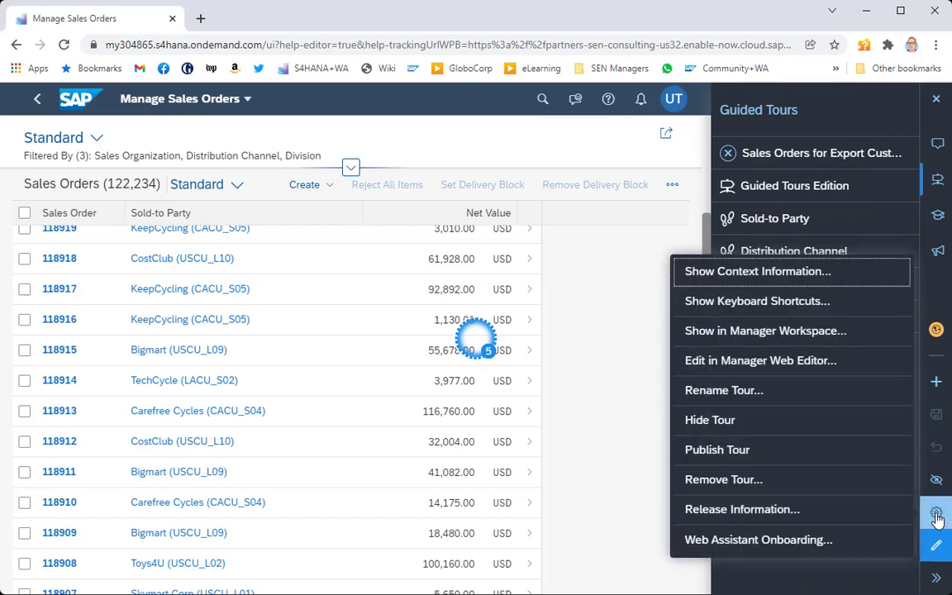
pyautogui.click(798, 331)
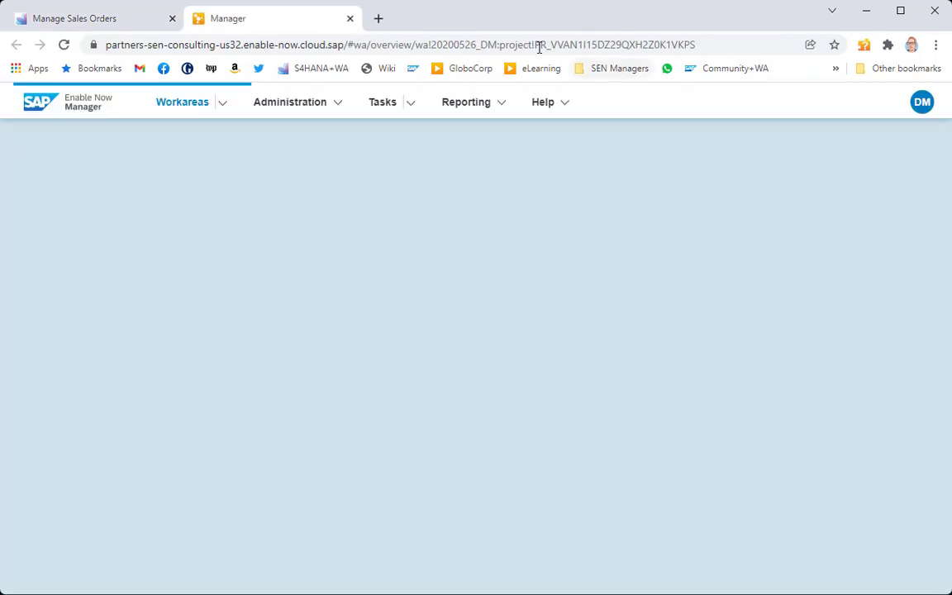
pyautogui.moveTo(535, 44); pyautogui.dragTo(757, 48)
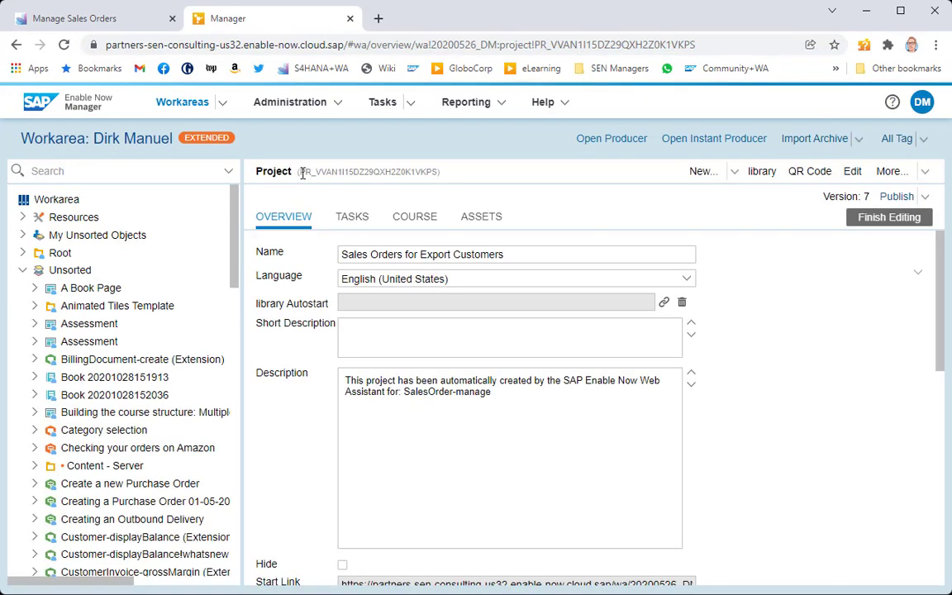
pyautogui.moveTo(300, 172); pyautogui.dragTo(438, 172)
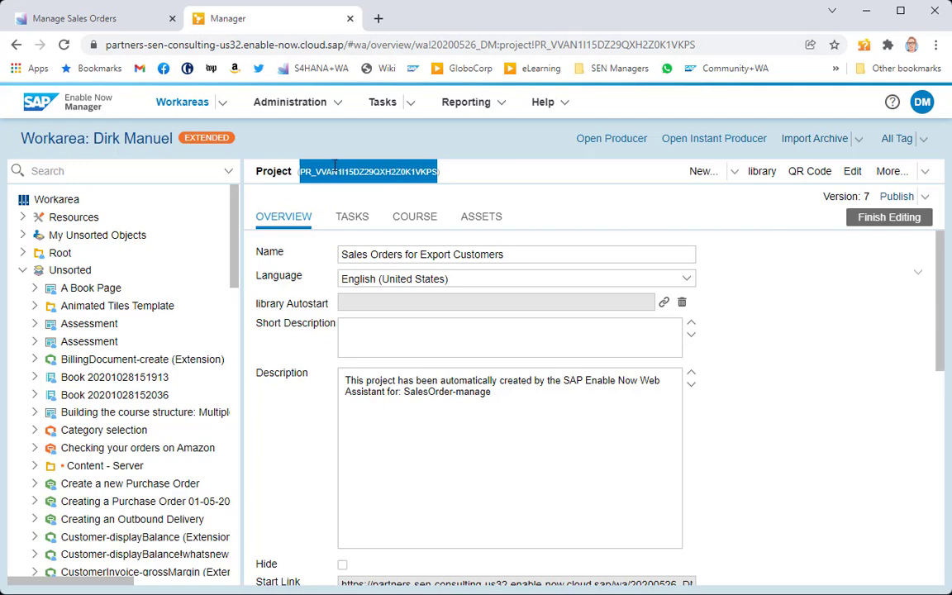
pyautogui.click(349, 18)
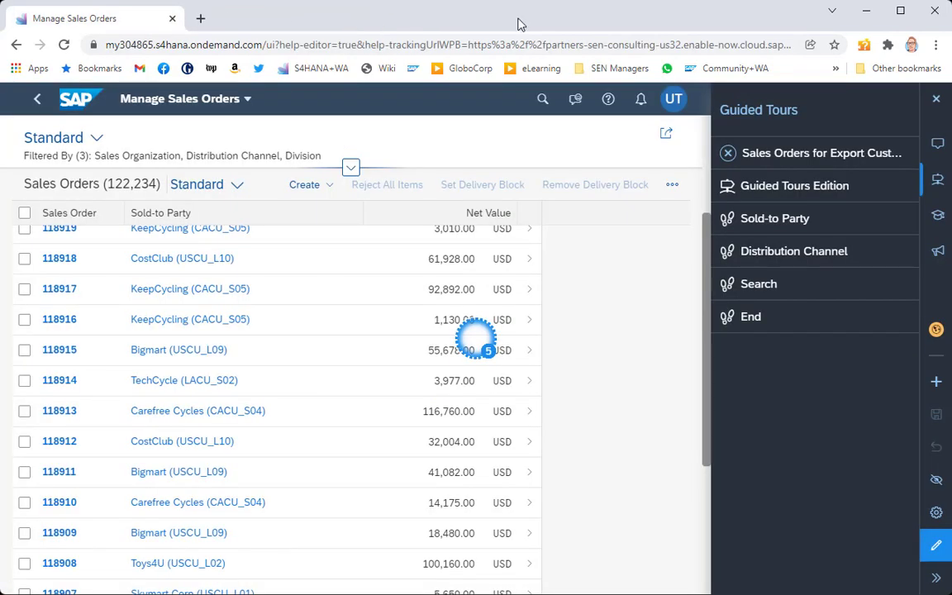
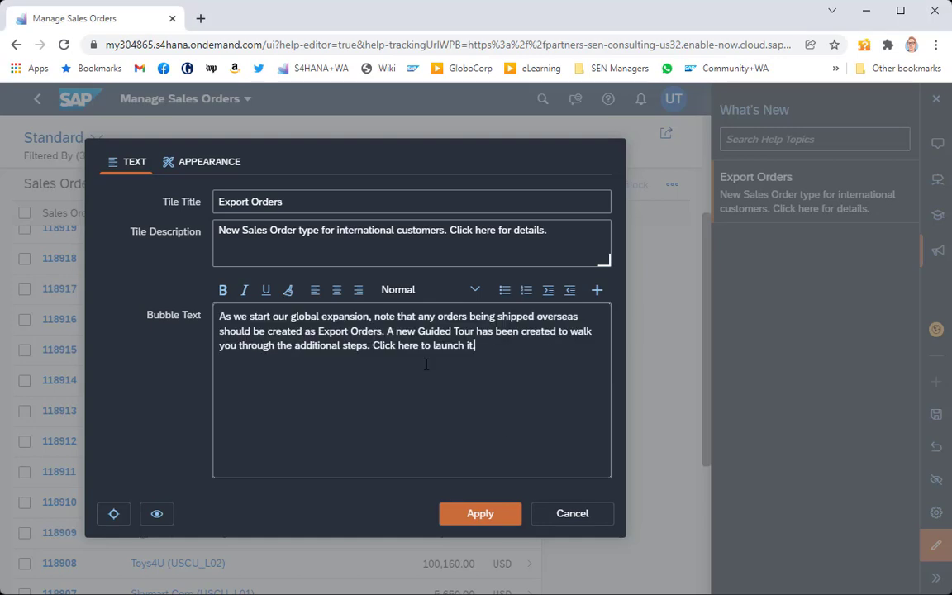
# - Apply the tile and bubble text of the Export Orders announcement and save the What's New content
pyautogui.doubleClick(400, 346)
pyautogui.click(480, 514)
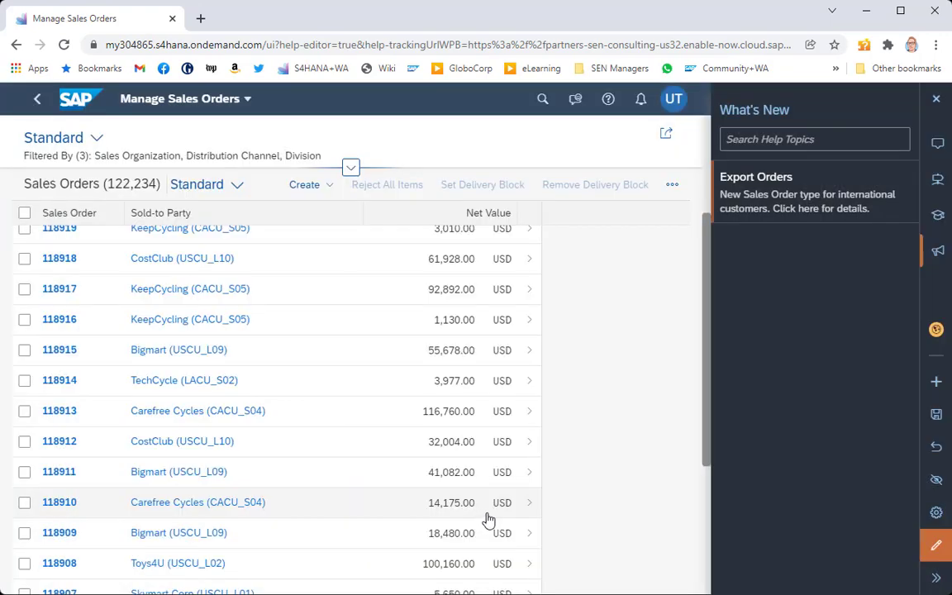
pyautogui.click(937, 420)
# - Open the What's New project in the Manager web editor and show the Export Orders tile's bubble text
pyautogui.click(937, 513)
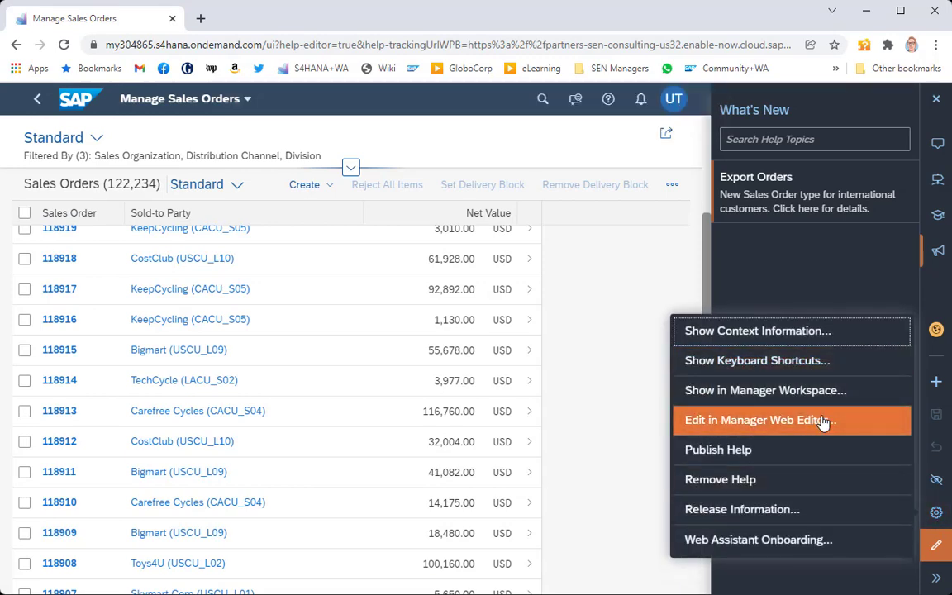
pyautogui.click(823, 419)
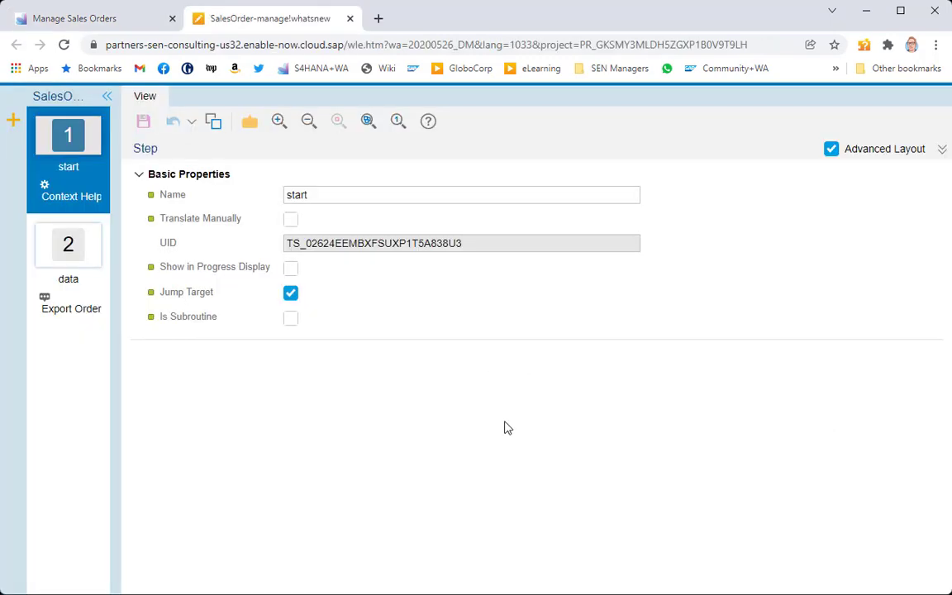
pyautogui.click(64, 312)
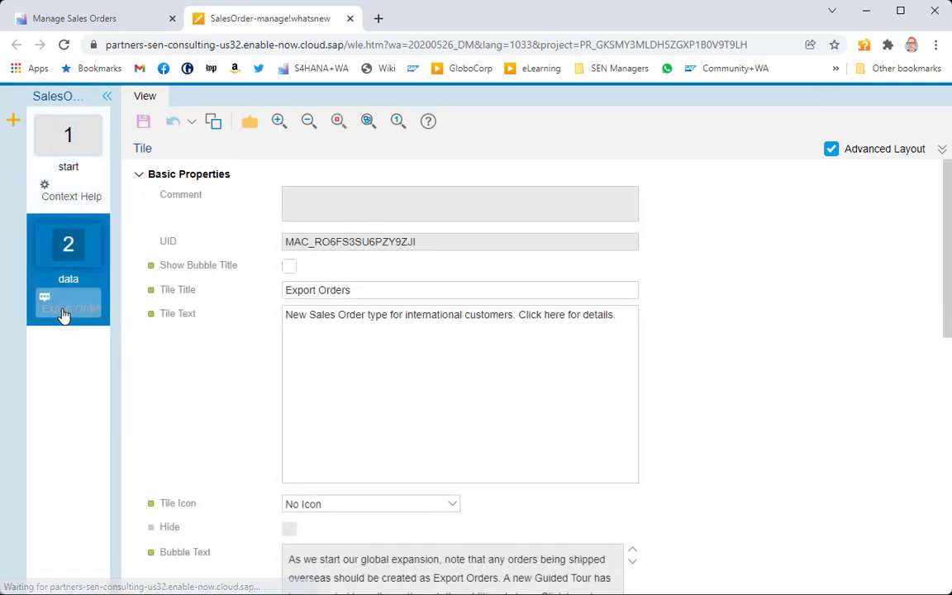
pyautogui.scroll(-3, 797, 388)
pyautogui.scroll(-1, 796, 388)
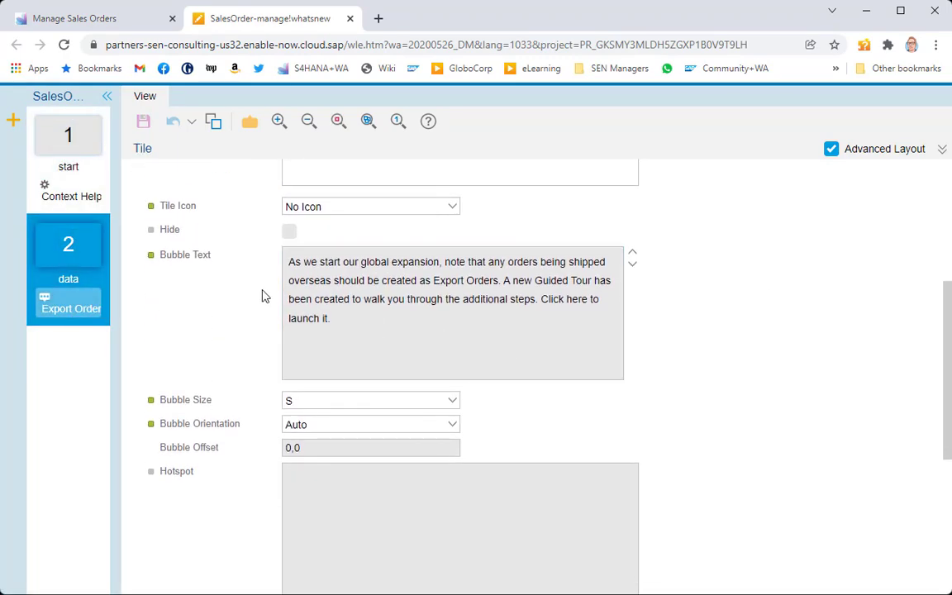
# - Begin inserting a Web Assistant action link on the word "here" in the bubble text
pyautogui.click(533, 347)
pyautogui.doubleClick(567, 299)
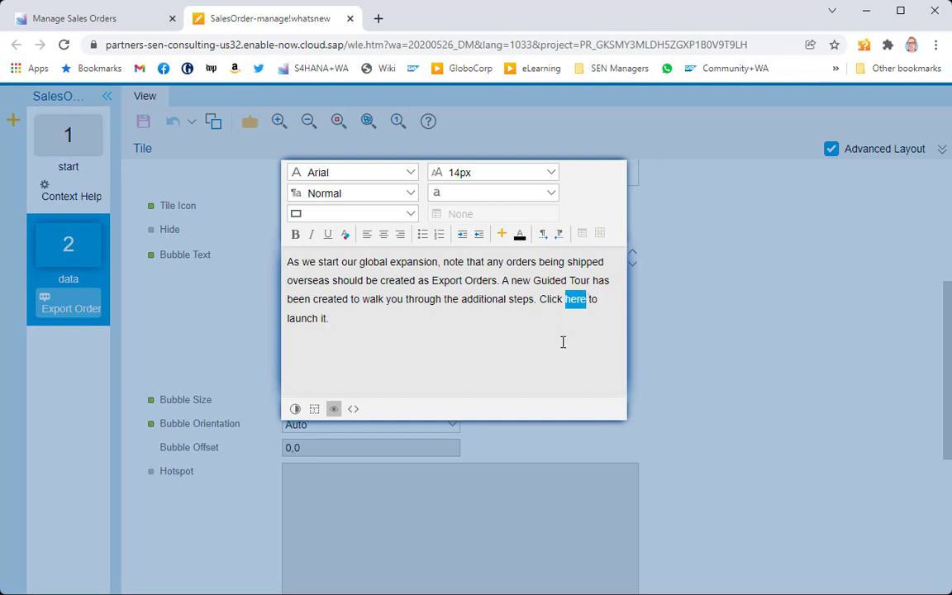
pyautogui.click(501, 235)
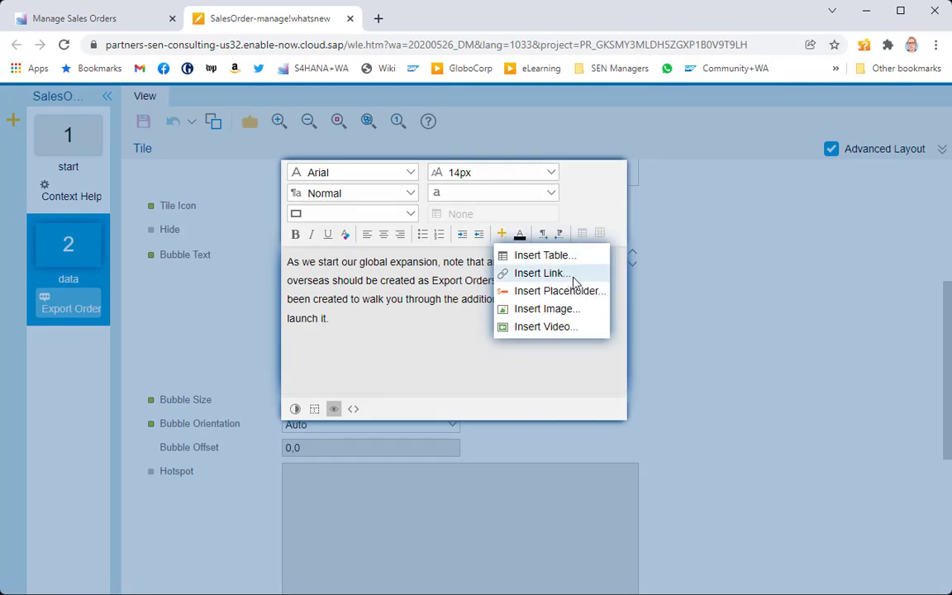
pyautogui.click(546, 272)
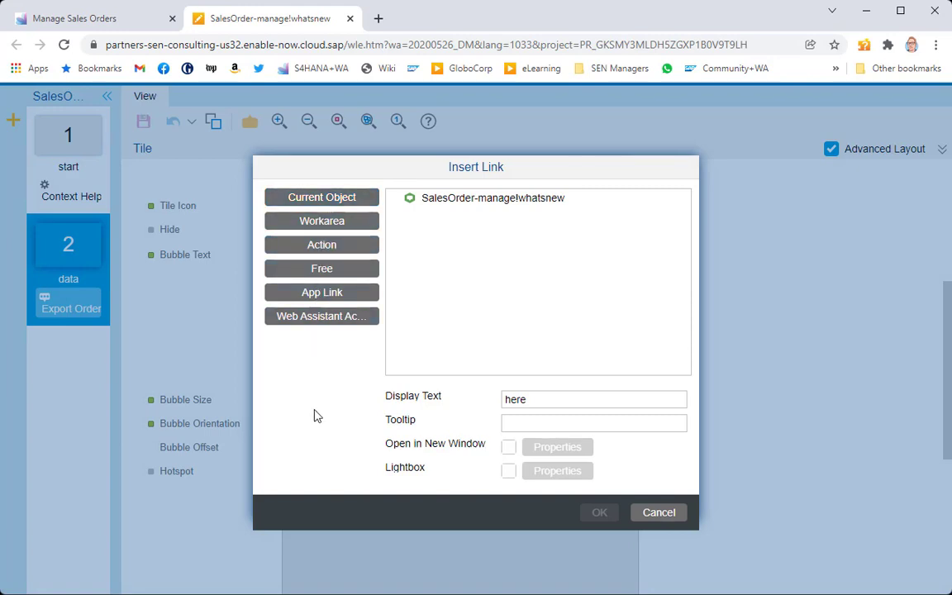
pyautogui.click(312, 322)
pyautogui.click(420, 259)
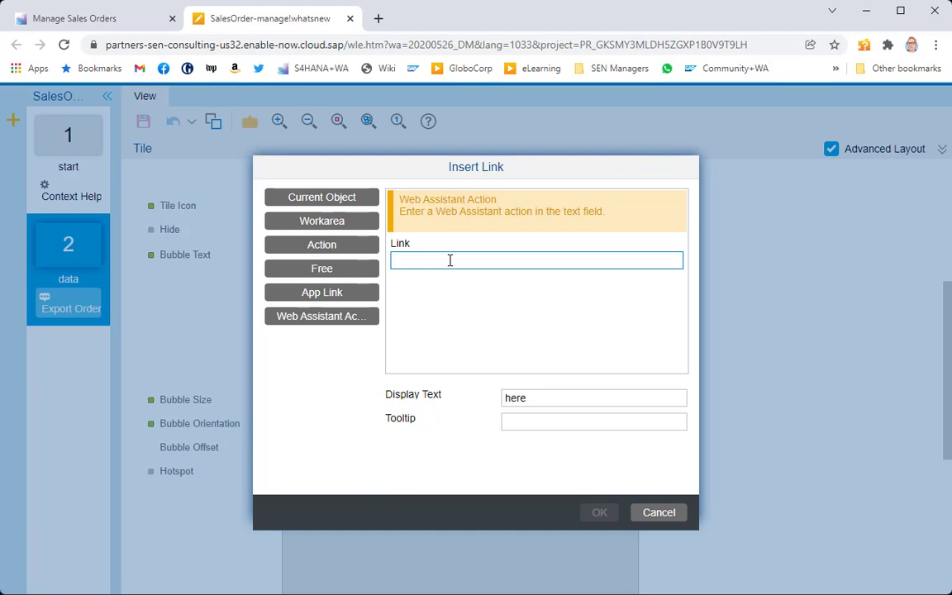
# - Enter Help4.API.startProject('PR_VVAN1I15DZ29QXH2Z0K1VKP',all) as the link's Web Assistant action
pyautogui.write('Help4.API.')
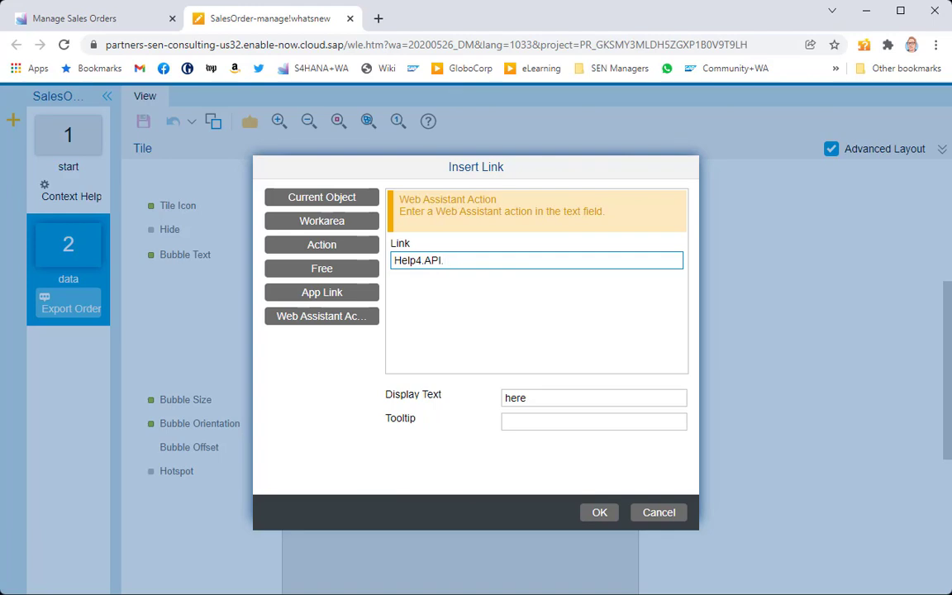
pyautogui.press('BackSpace')
pyautogui.write('.startProject')
pyautogui.write('(')
pyautogui.write("'")
pyautogui.hotkey('ctrl', 'v')
pyautogui.hotkey('ctrl', 'z')
pyautogui.write('PR_VVAN1I15DZ29QXH2Z0K1VKP')
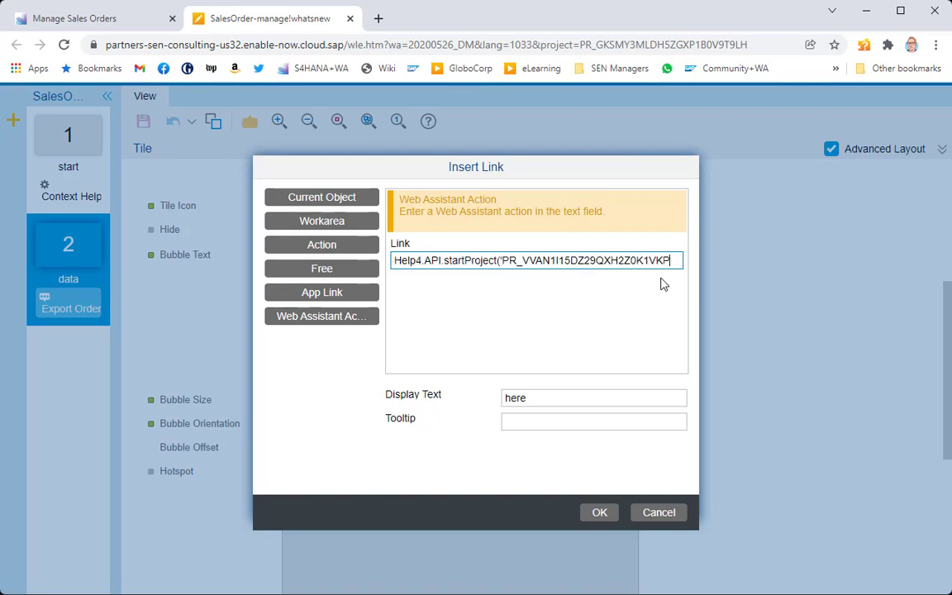
pyautogui.write("',")
pyautogui.write('all')
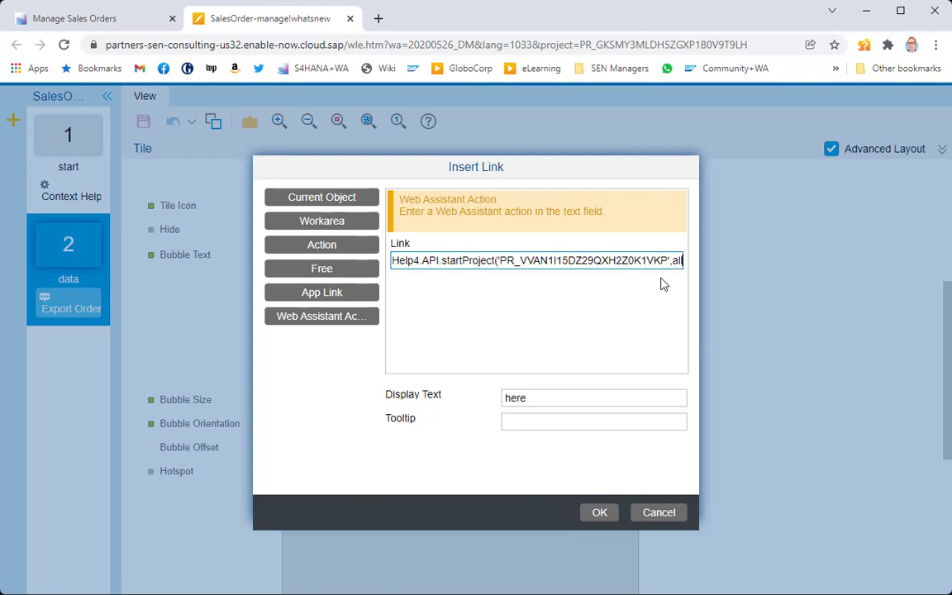
pyautogui.write(')')
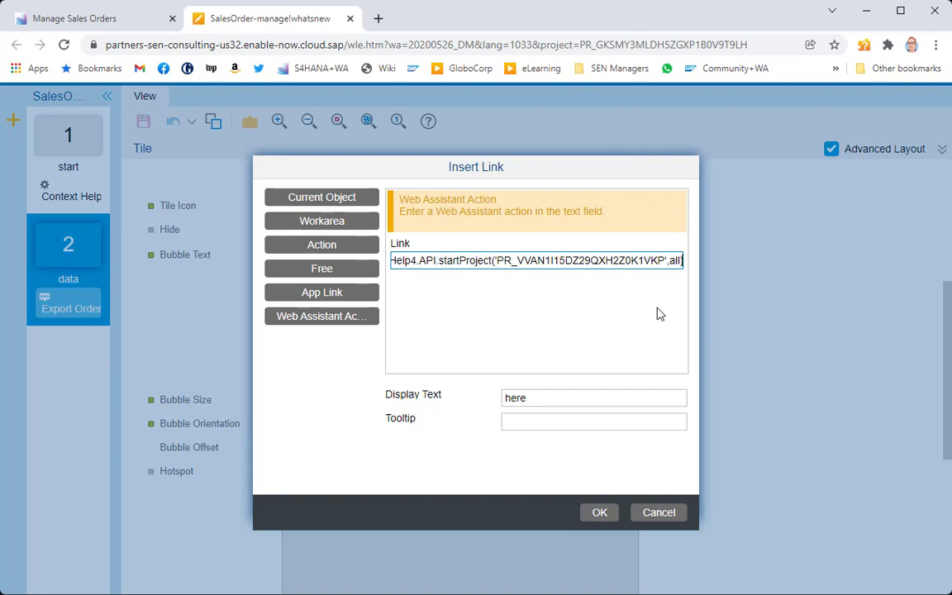
# - Insert the link with the tooltip "Launch Tour", then save the What's New project and close the web editor
pyautogui.click(538, 419)
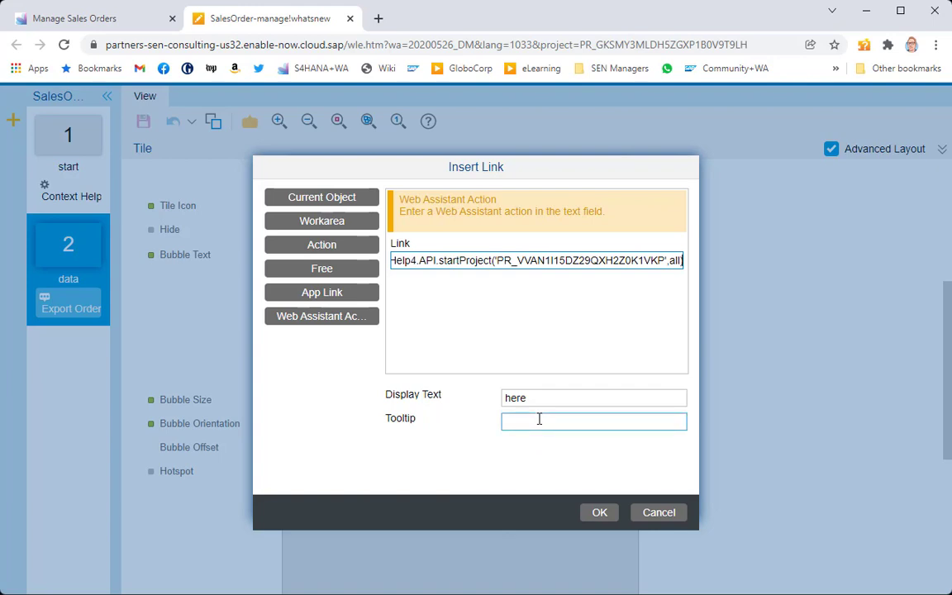
pyautogui.write('Launch Tour')
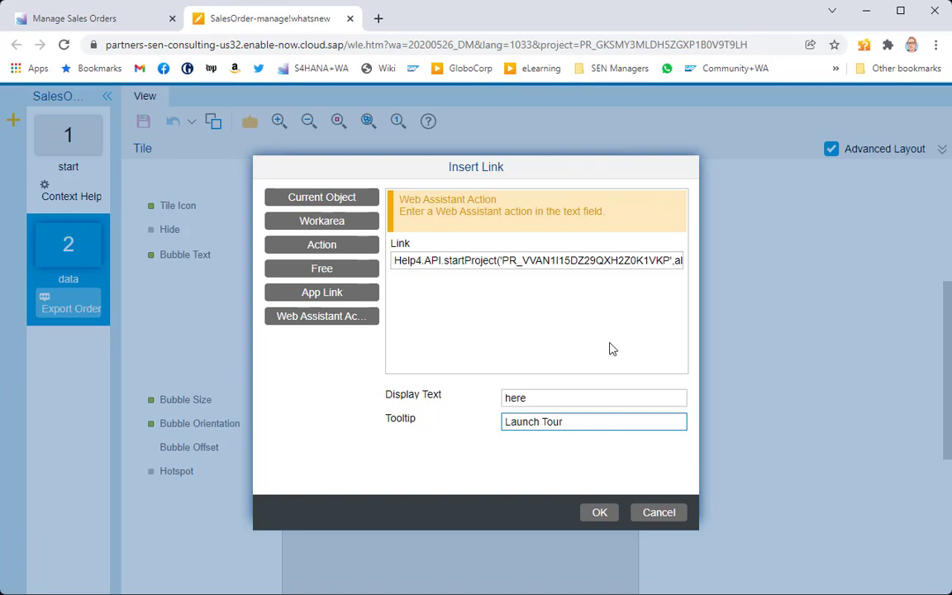
pyautogui.click(601, 516)
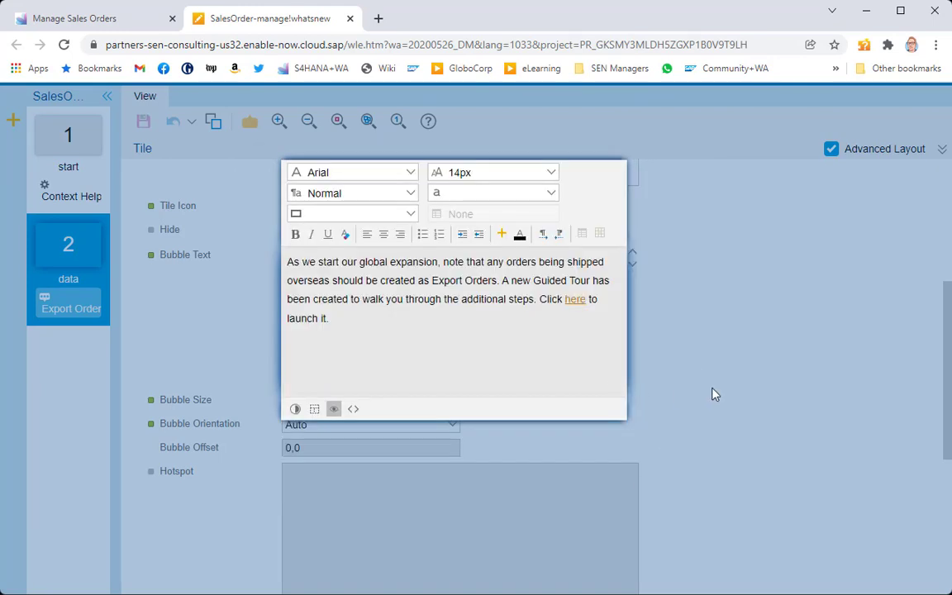
pyautogui.click(714, 393)
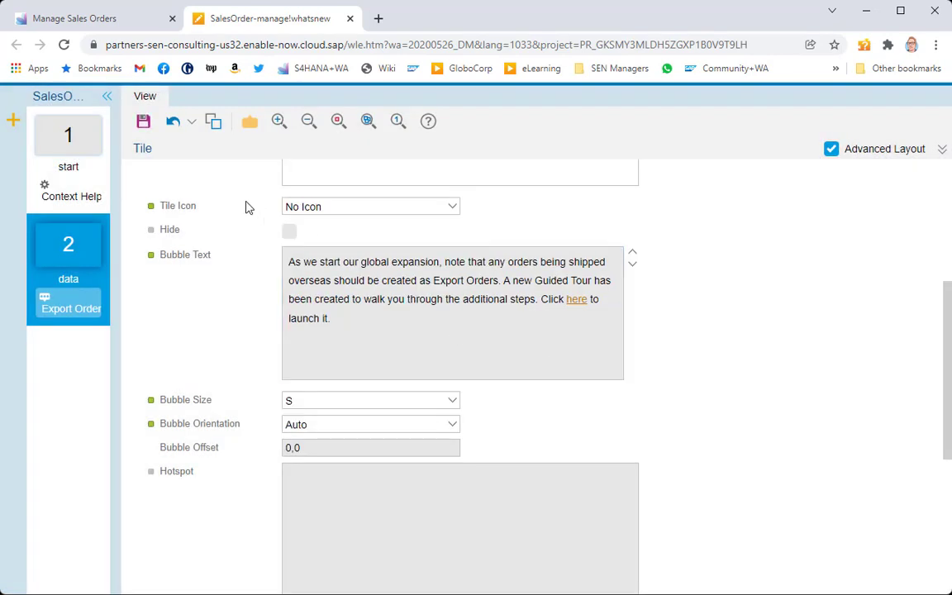
pyautogui.click(145, 123)
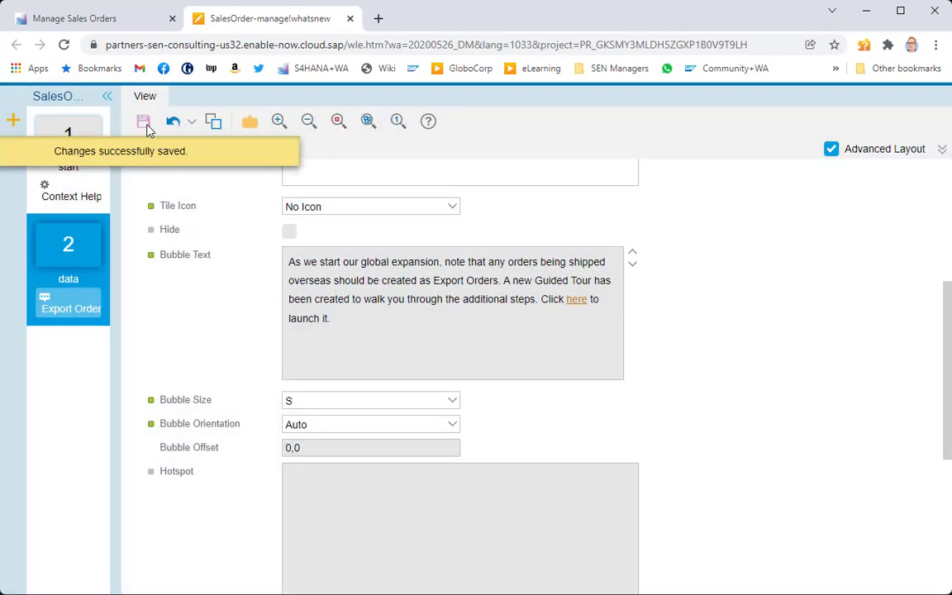
pyautogui.click(350, 18)
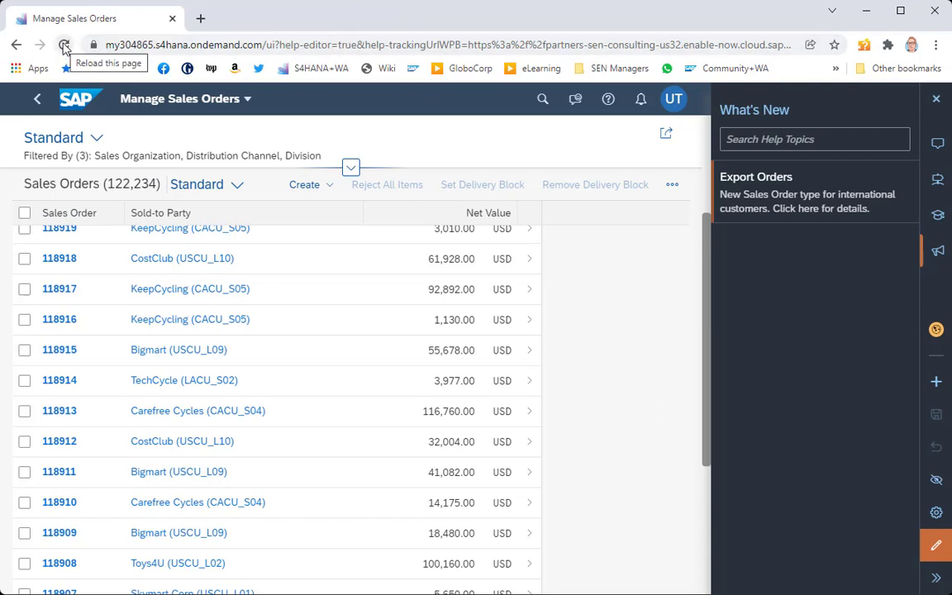
# - Reload Manage Sales Orders, test the link in the Export Orders bubble by starting the guided tour, and close the tour
pyautogui.click(63, 46)
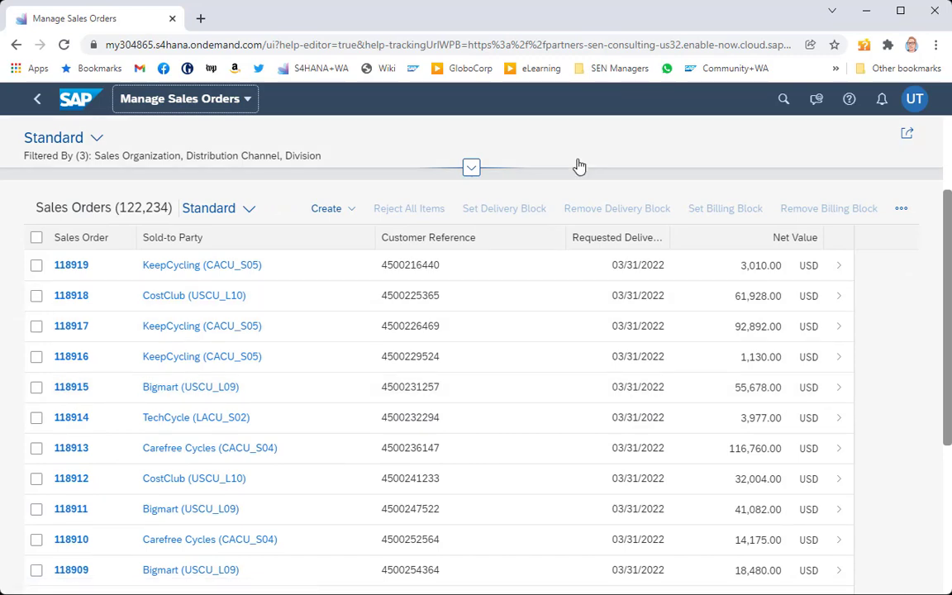
pyautogui.click(849, 100)
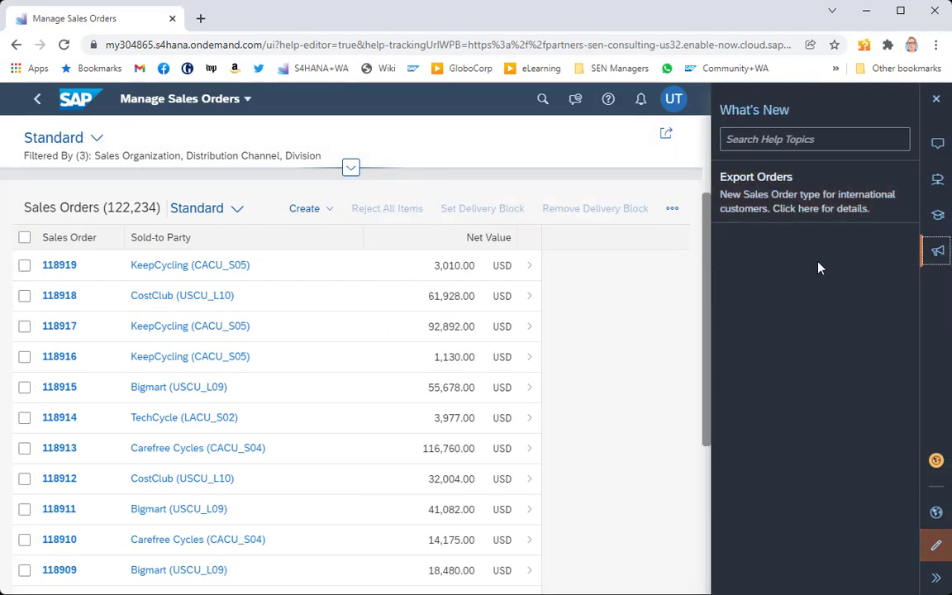
pyautogui.click(761, 192)
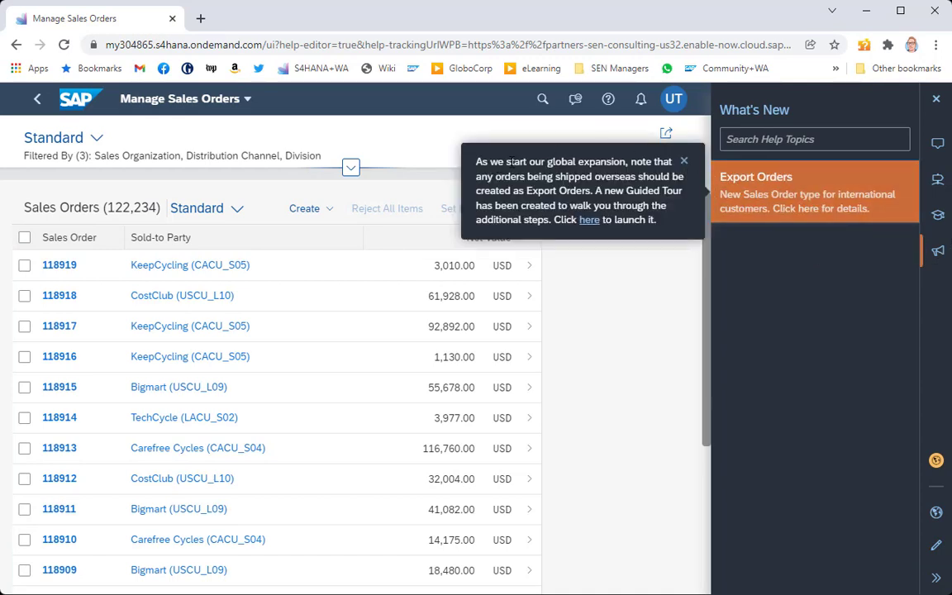
pyautogui.click(587, 221)
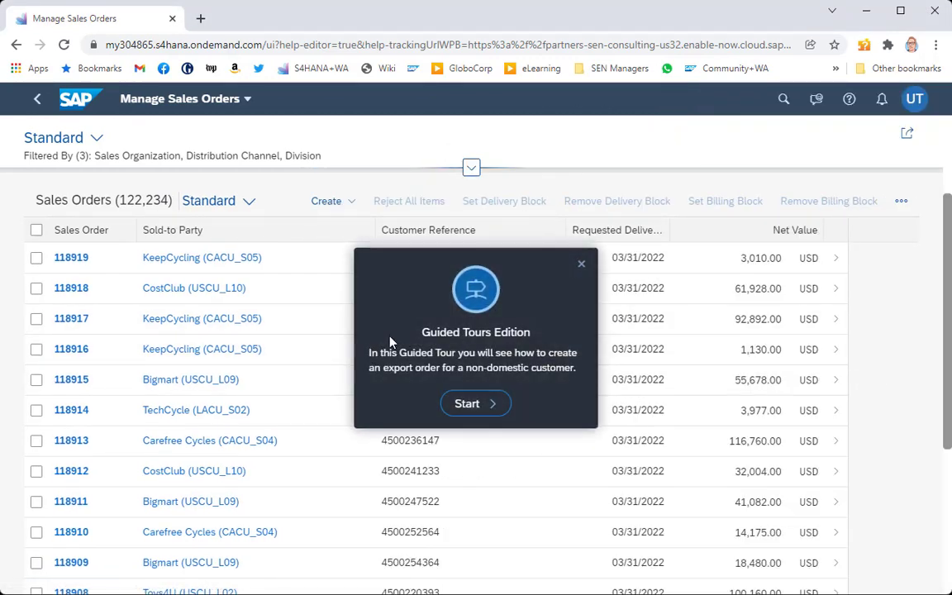
pyautogui.moveTo(421, 334); pyautogui.dragTo(538, 335)
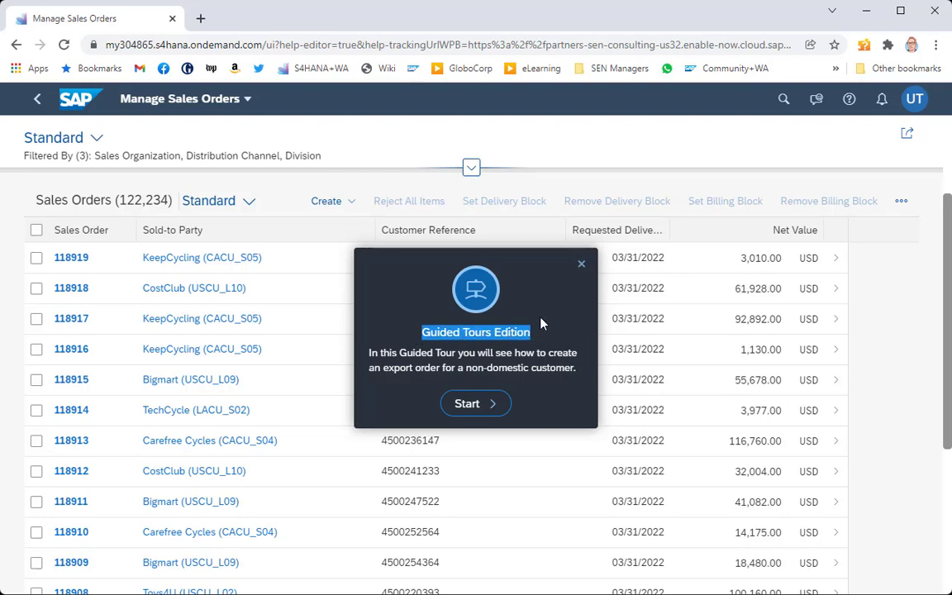
pyautogui.click(473, 405)
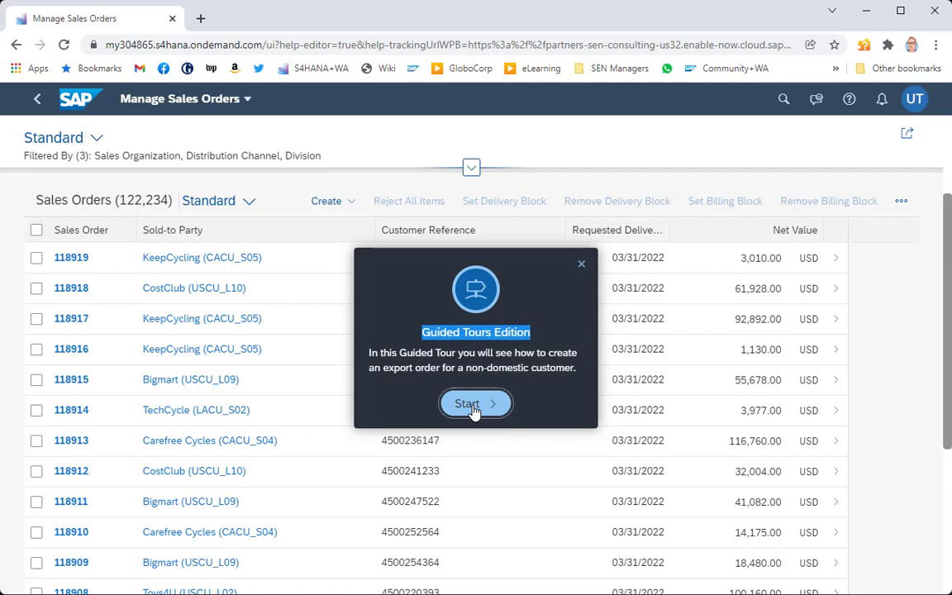
pyautogui.click(577, 311)
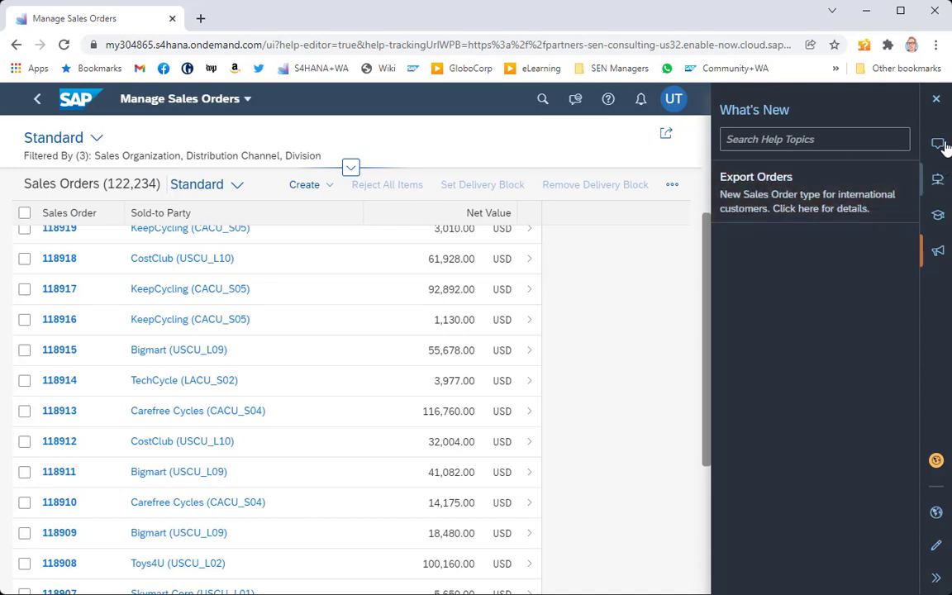
# - Check the export customers tour in the Guided Tours list and display the Export Orders bubble in What's New
pyautogui.click(939, 180)
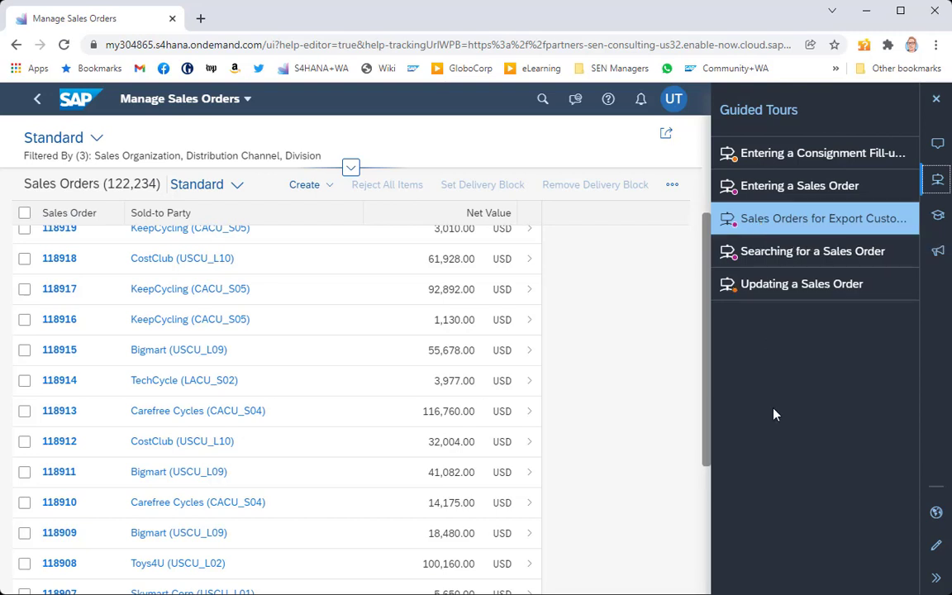
pyautogui.click(937, 254)
pyautogui.click(818, 206)
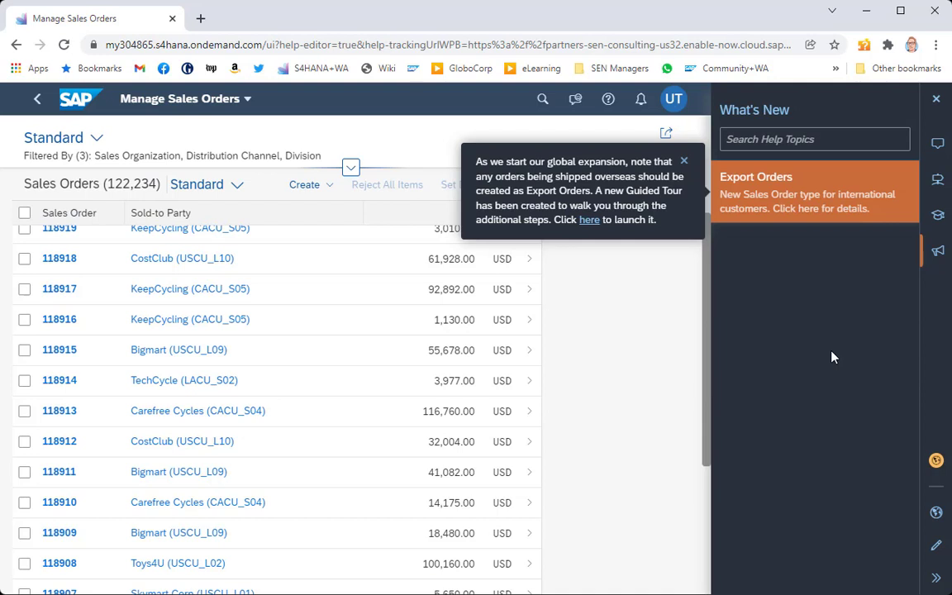
# - Remove the Export Orders tile from What's New in edit mode, save the content, and show the Guided Tours list
pyautogui.click(935, 545)
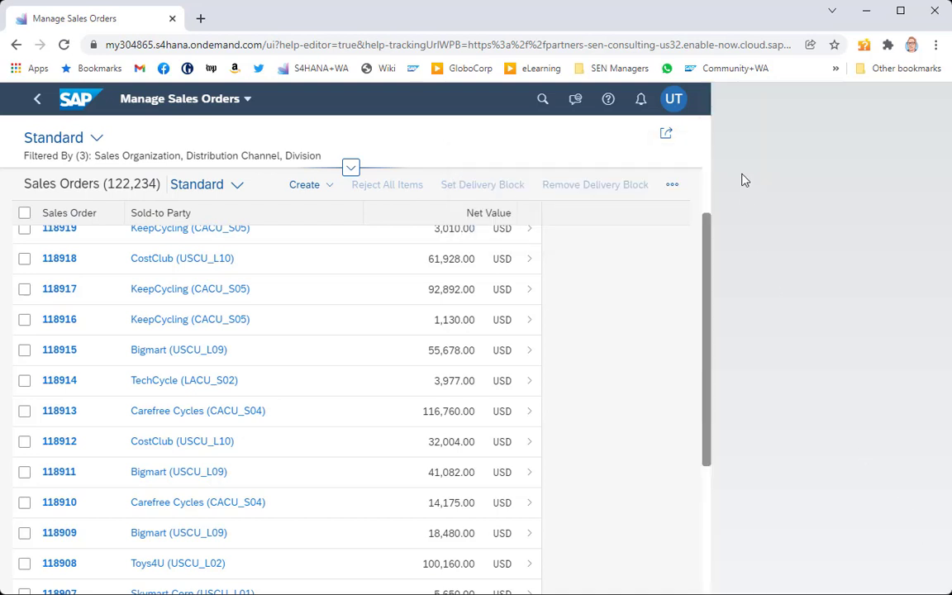
pyautogui.click(811, 186)
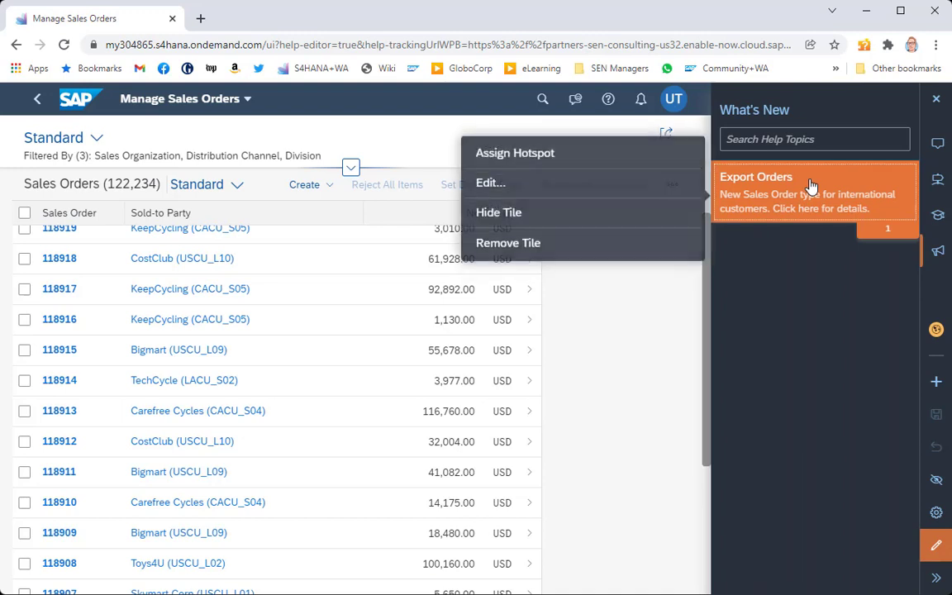
pyautogui.click(565, 240)
pyautogui.click(936, 414)
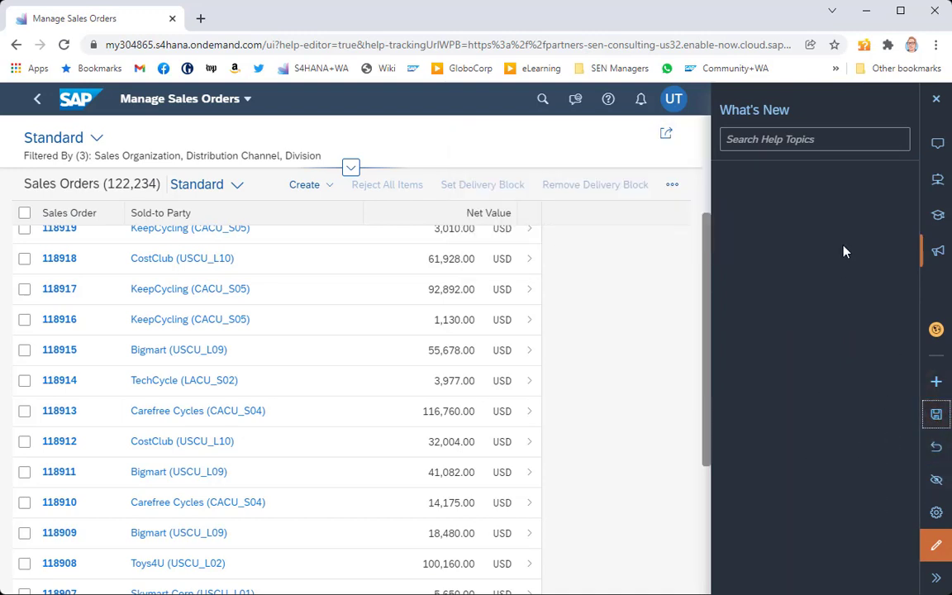
pyautogui.click(937, 178)
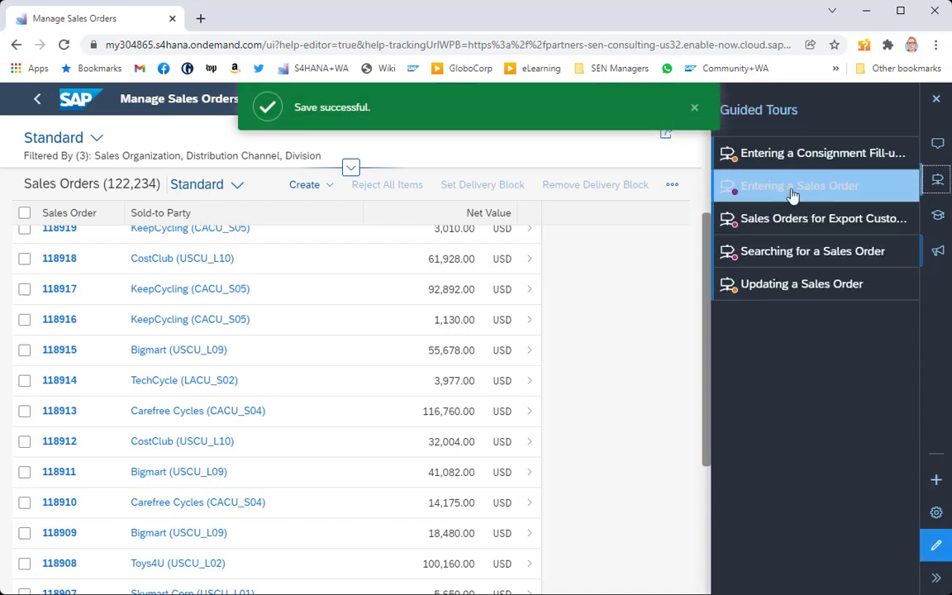